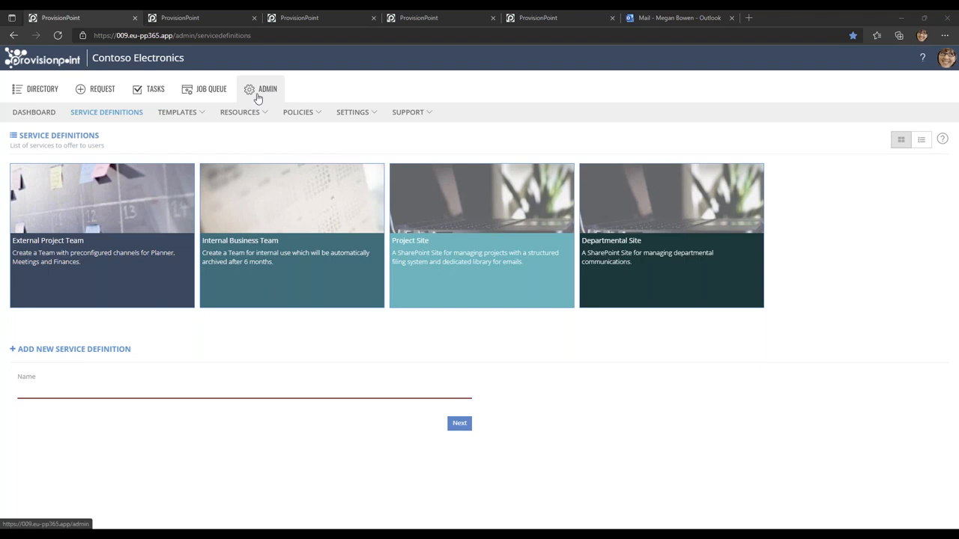
Open the policy rulesets and view the rules inside the Notifications ruleset.
mouse_move(300, 117)
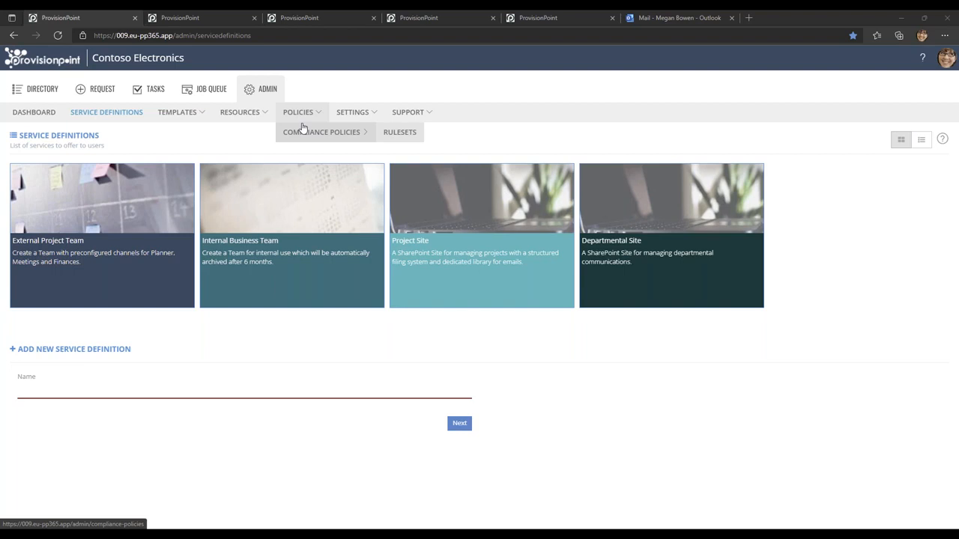
click(397, 139)
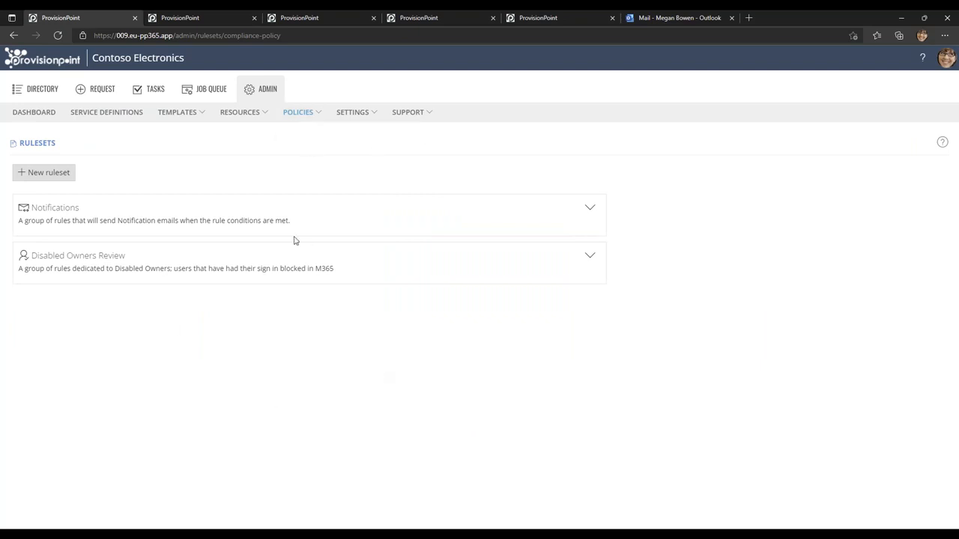
click(591, 212)
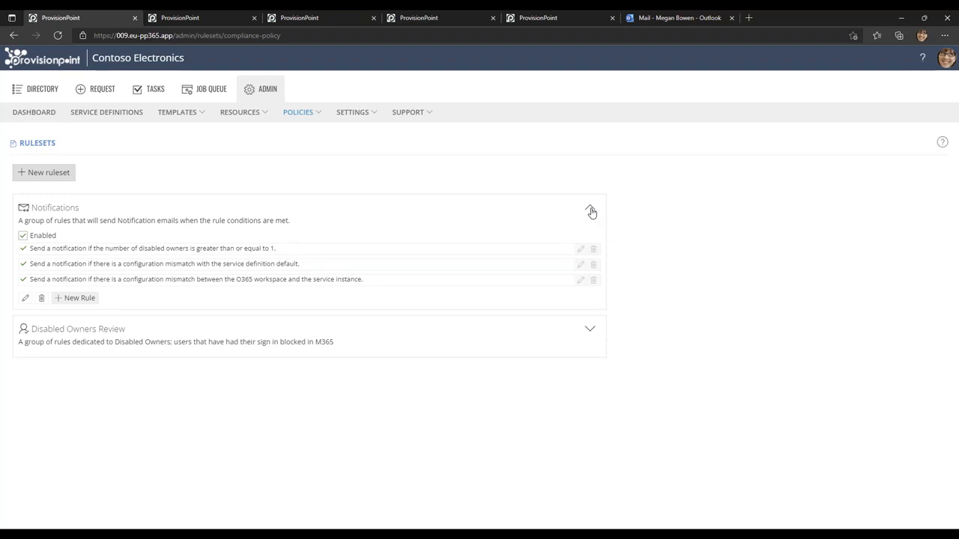
click(591, 211)
Start a new ruleset named "External Sharing Review" with the description "A group rules for external sharing".
click(45, 175)
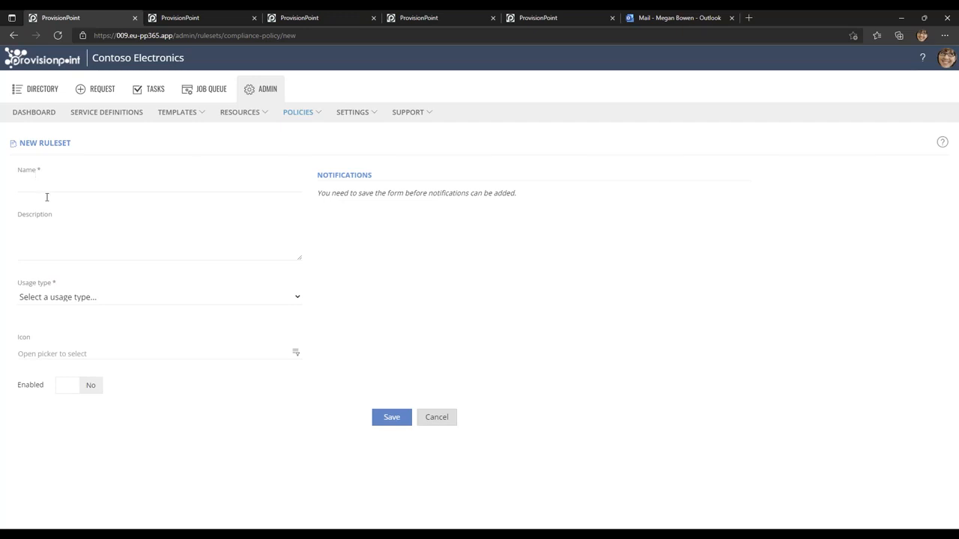
click(79, 187)
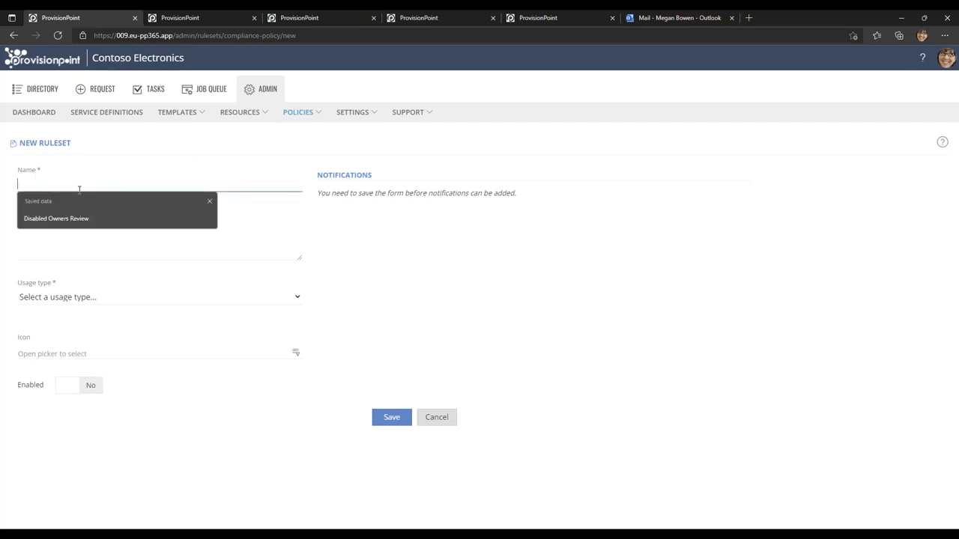
text(External Sharing Review)
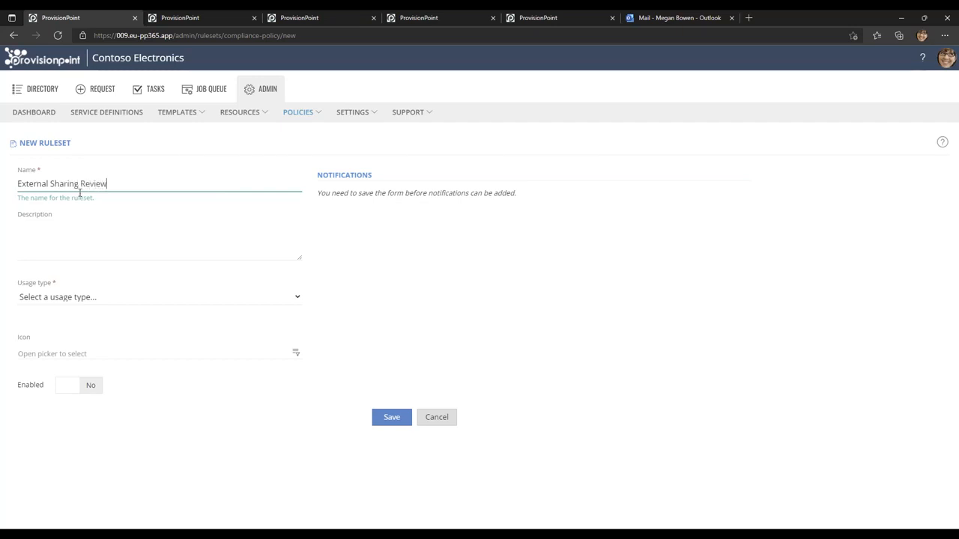
click(83, 243)
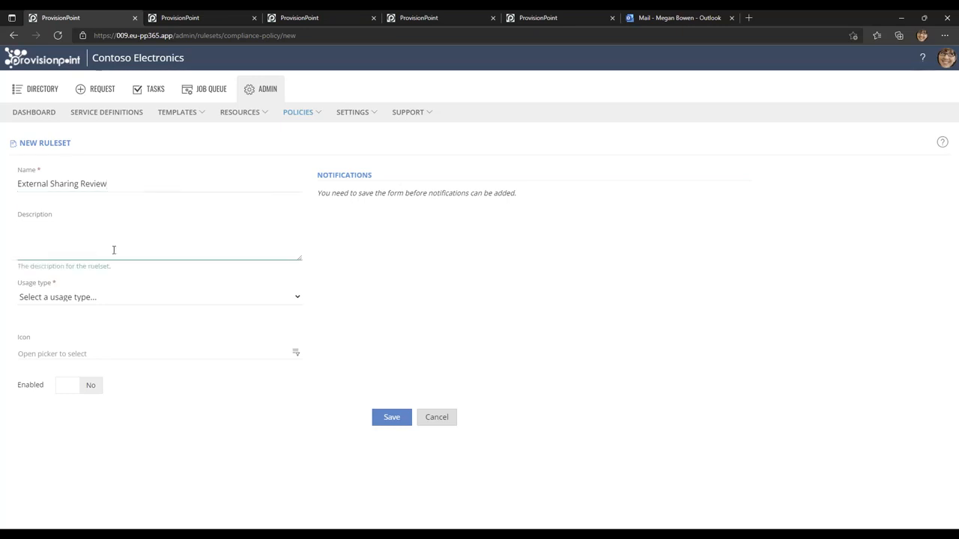
text(A group )
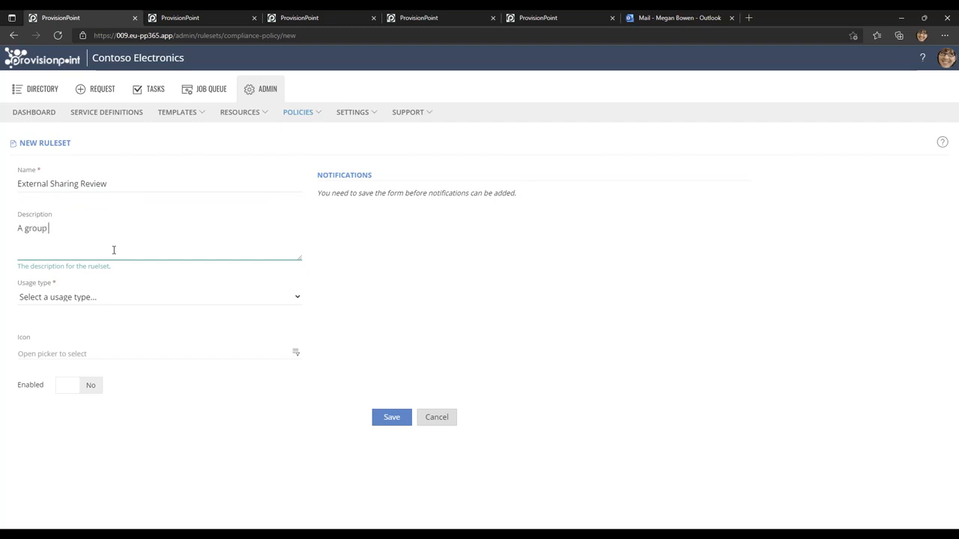
text(rules for external sharing)
Set the ruleset's usage type to Managed Compliance Policy, enable it and save it.
click(119, 302)
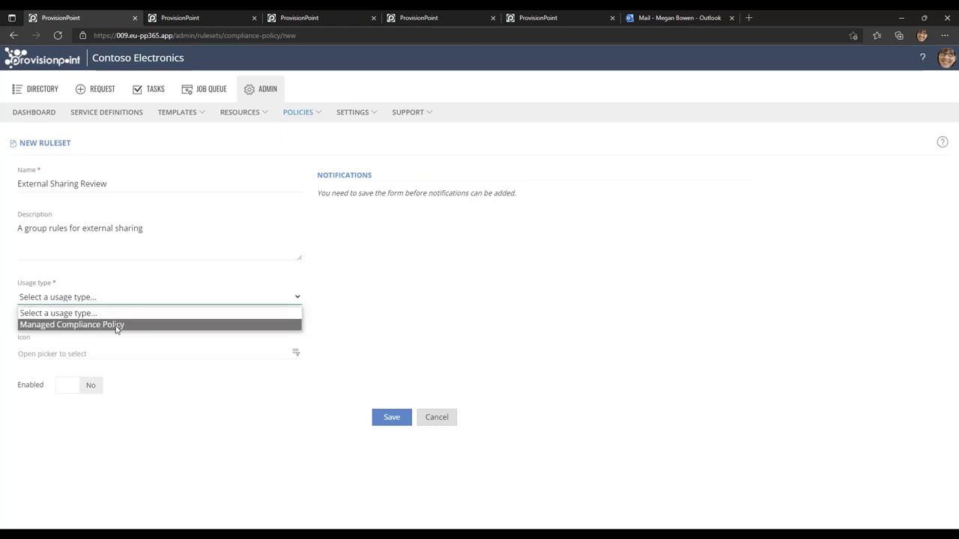
click(117, 325)
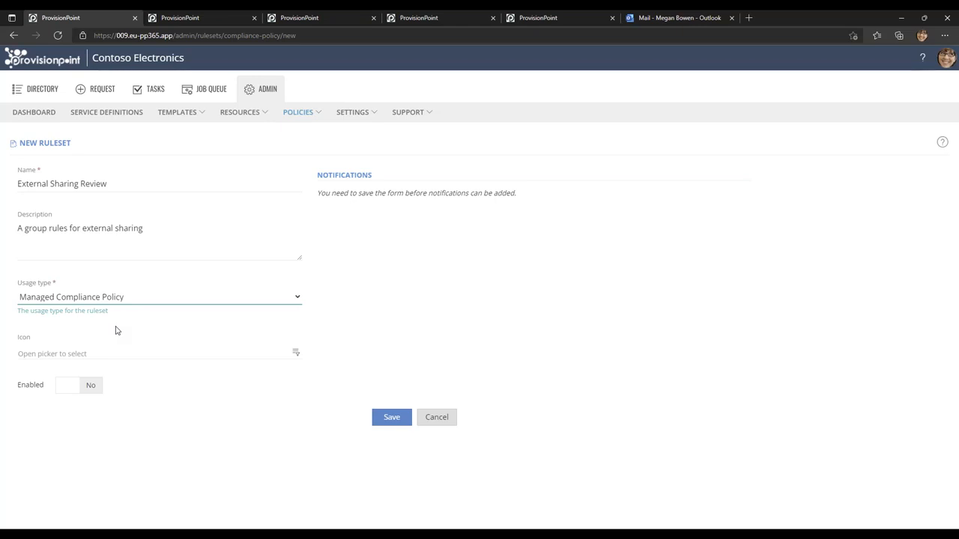
click(89, 389)
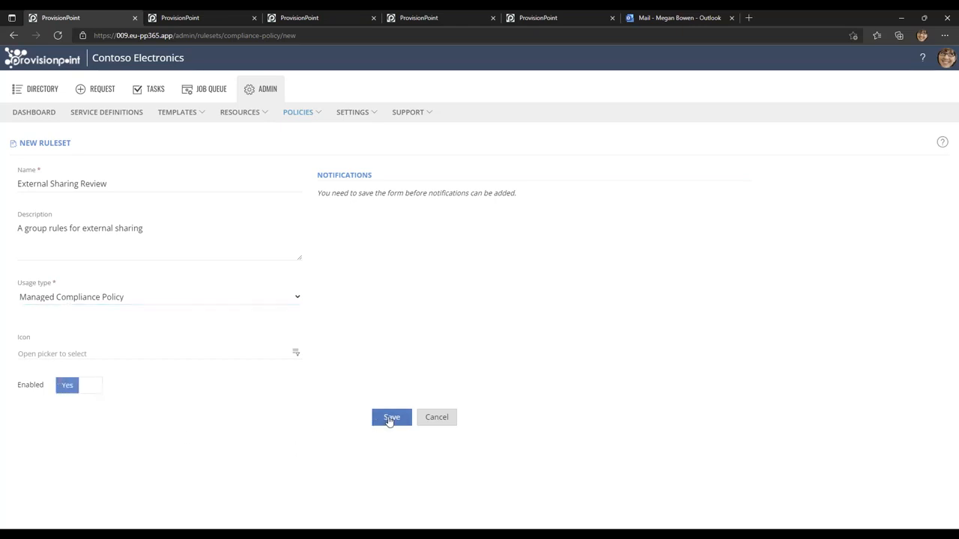
click(391, 417)
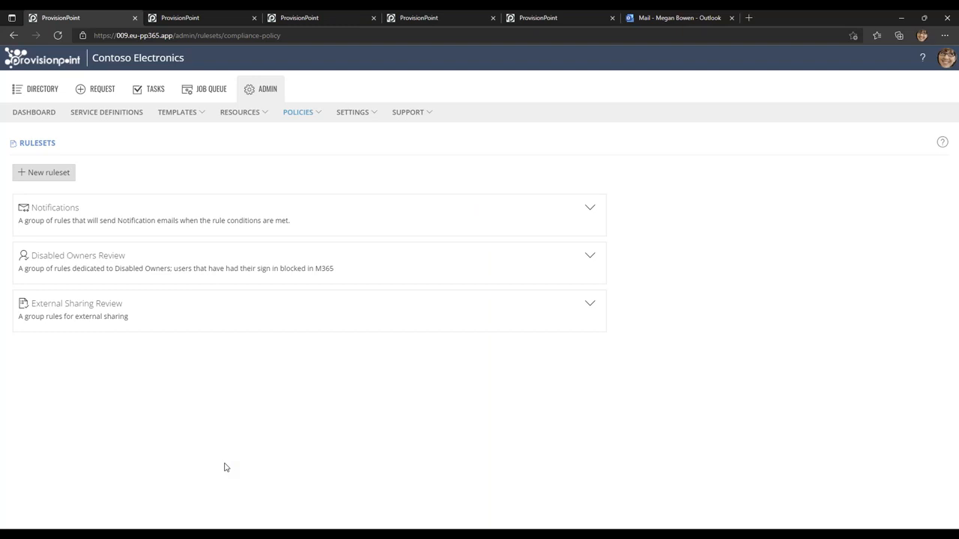
Add a new External Sharing Mismatch - Align rule to the External Sharing Review ruleset and enable it.
click(590, 306)
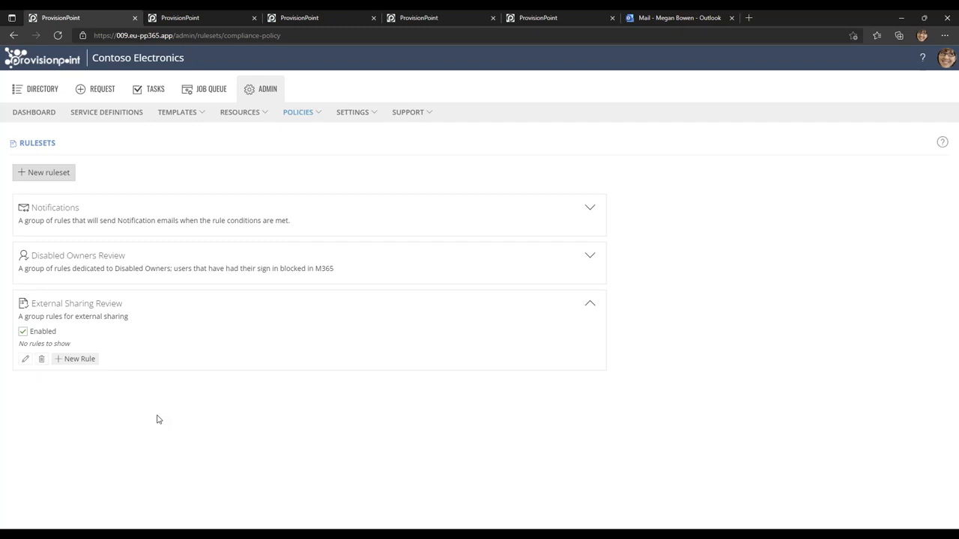
click(81, 359)
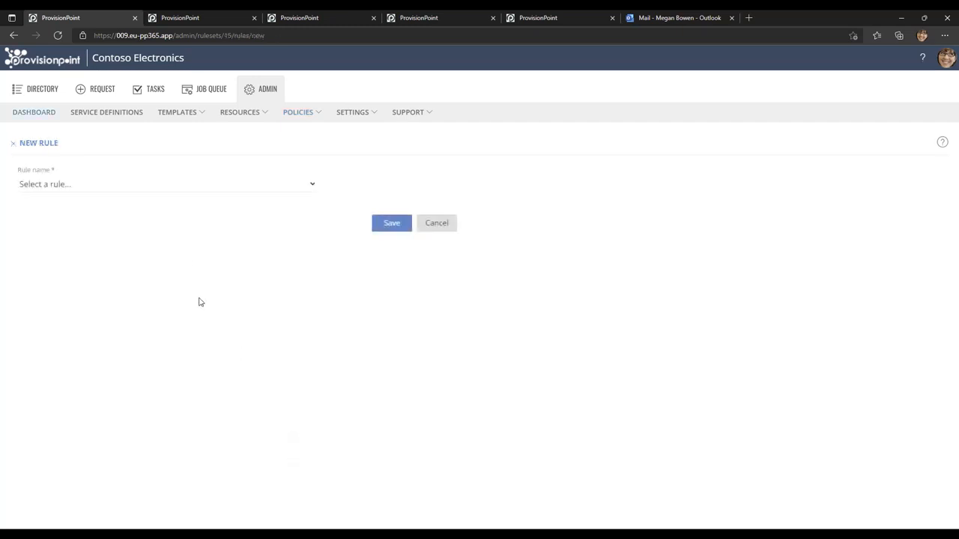
click(120, 188)
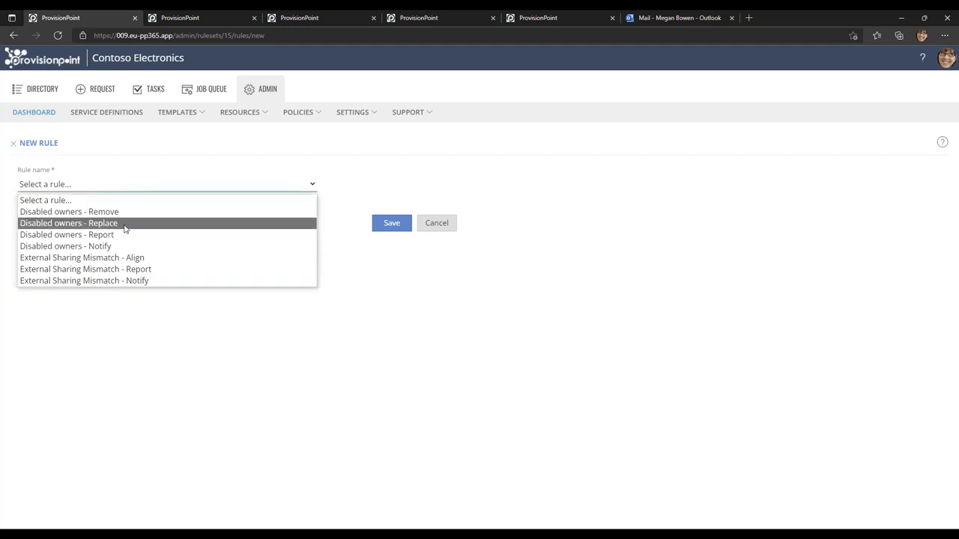
click(199, 260)
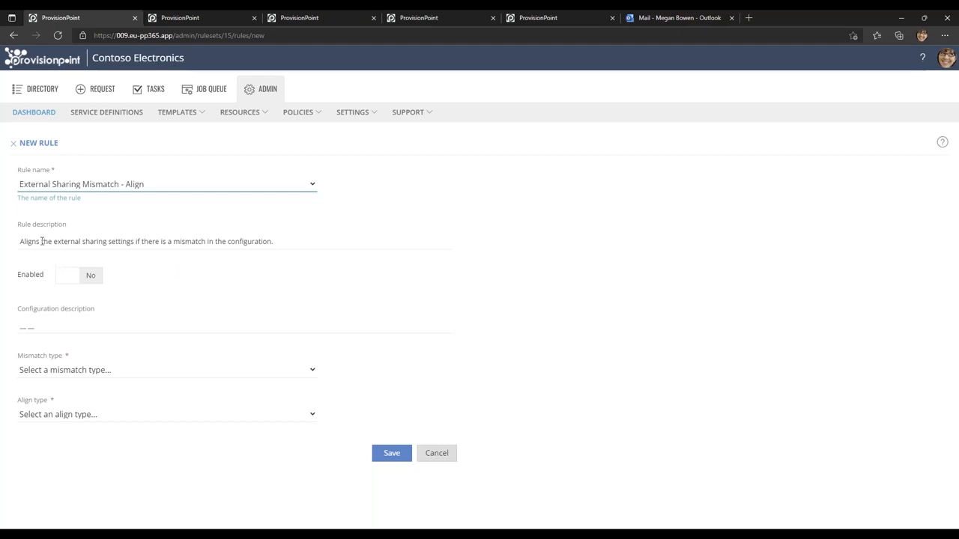
click(95, 275)
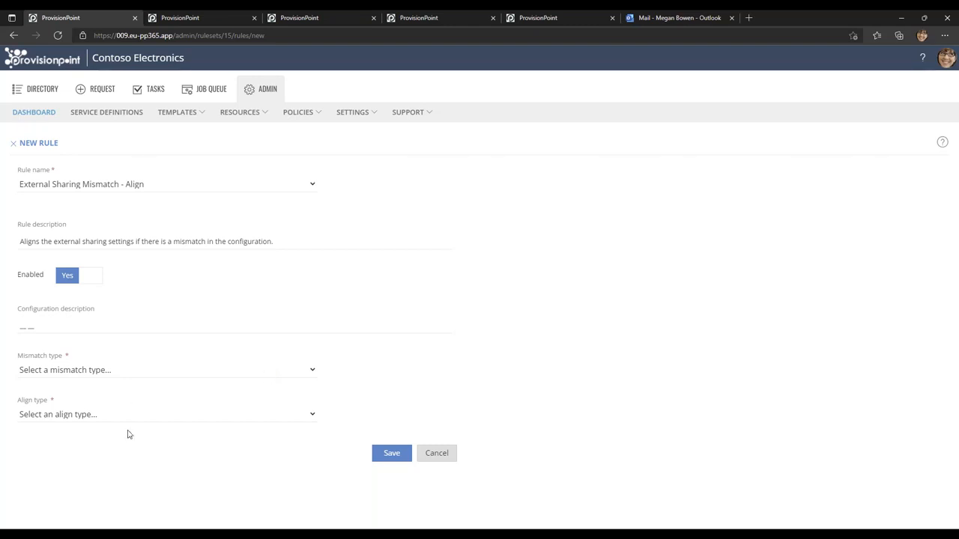
Set both the rule's mismatch type and align type to Service definition default and save the rule.
click(84, 370)
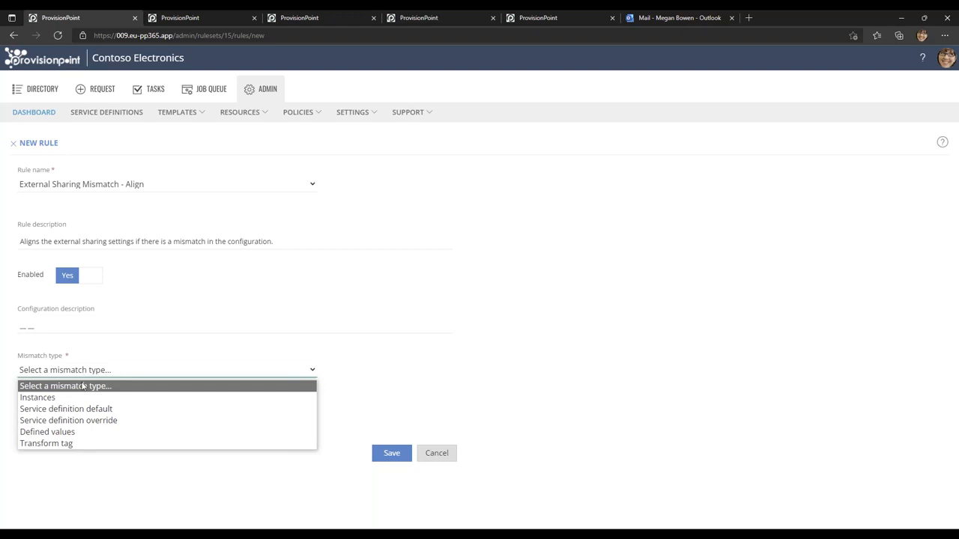
click(75, 397)
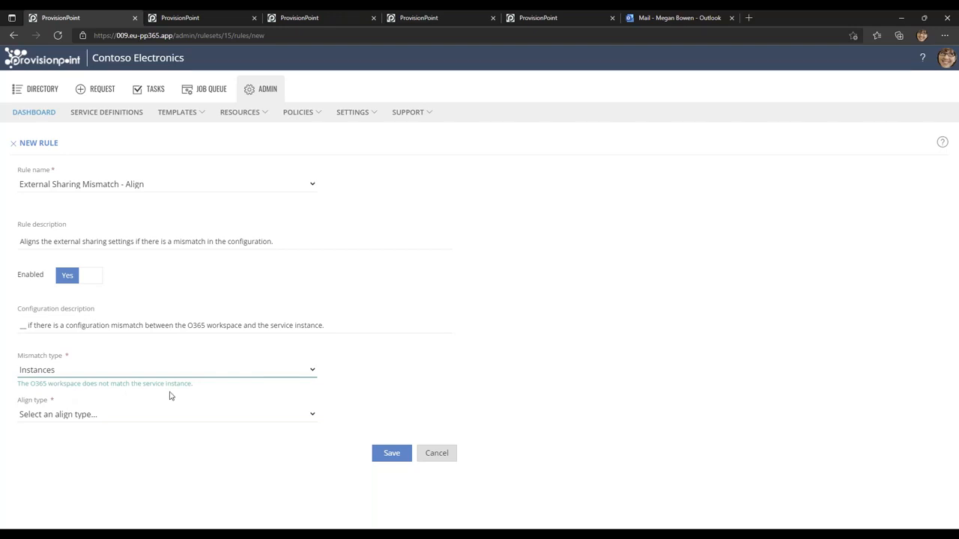
click(61, 374)
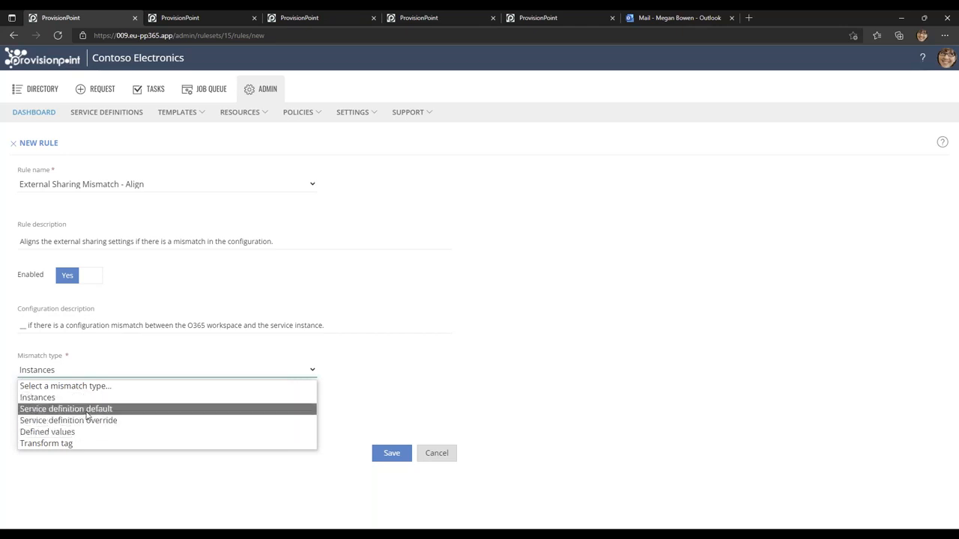
click(87, 411)
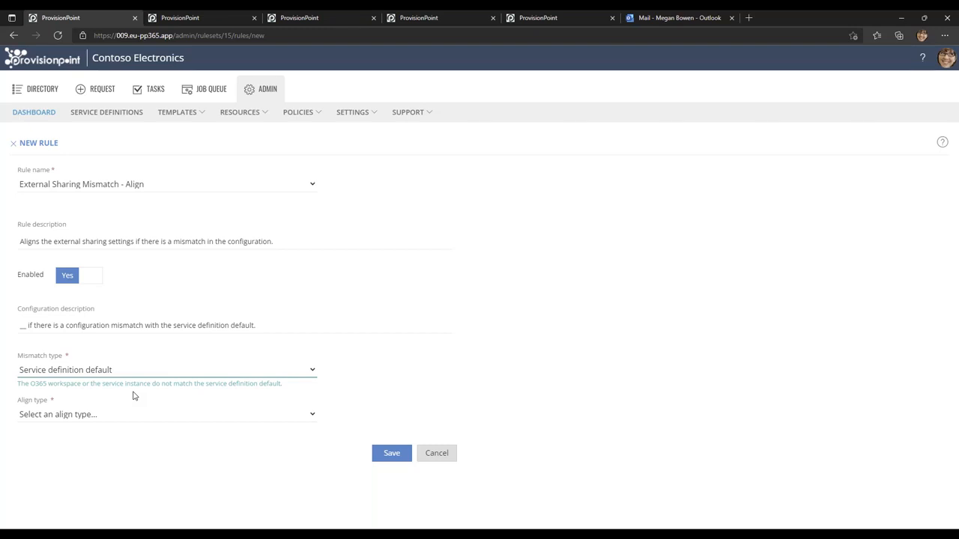
click(98, 418)
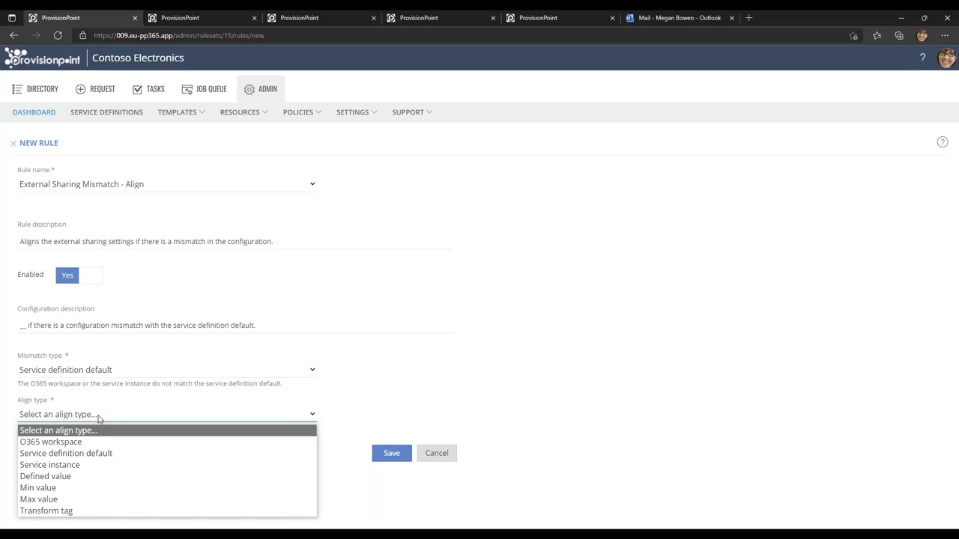
click(103, 454)
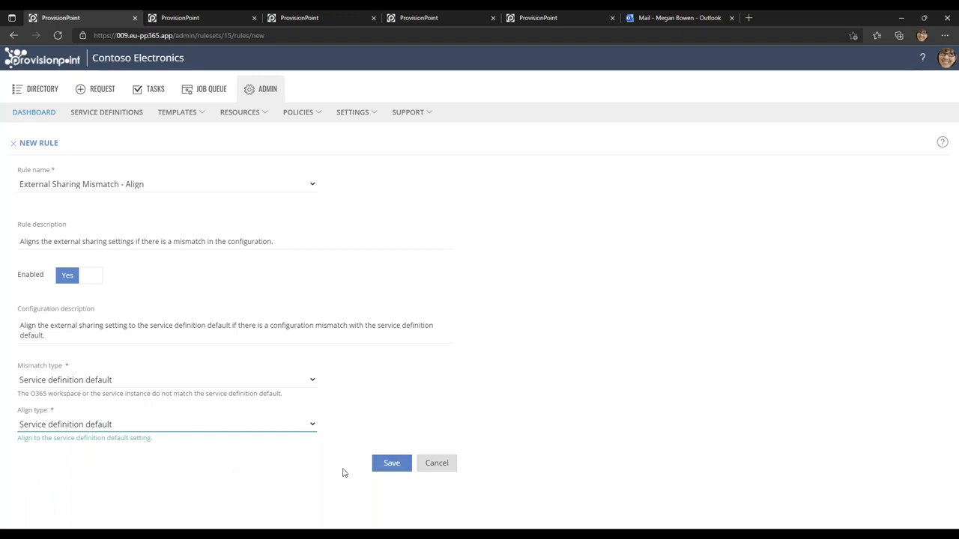
click(391, 466)
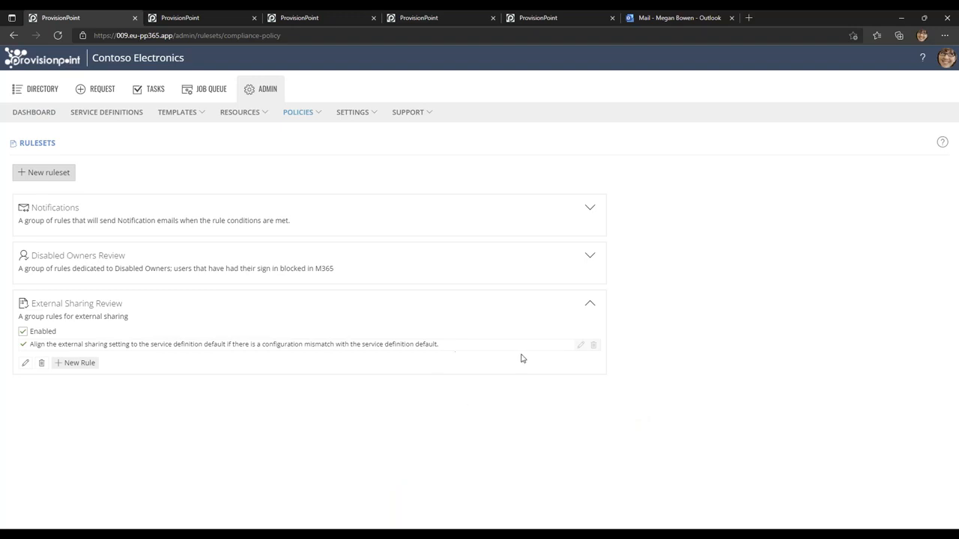
Add an enabled External Sharing Mismatch - Report rule with mismatch type Service definition default to the External Sharing Review ruleset.
click(80, 364)
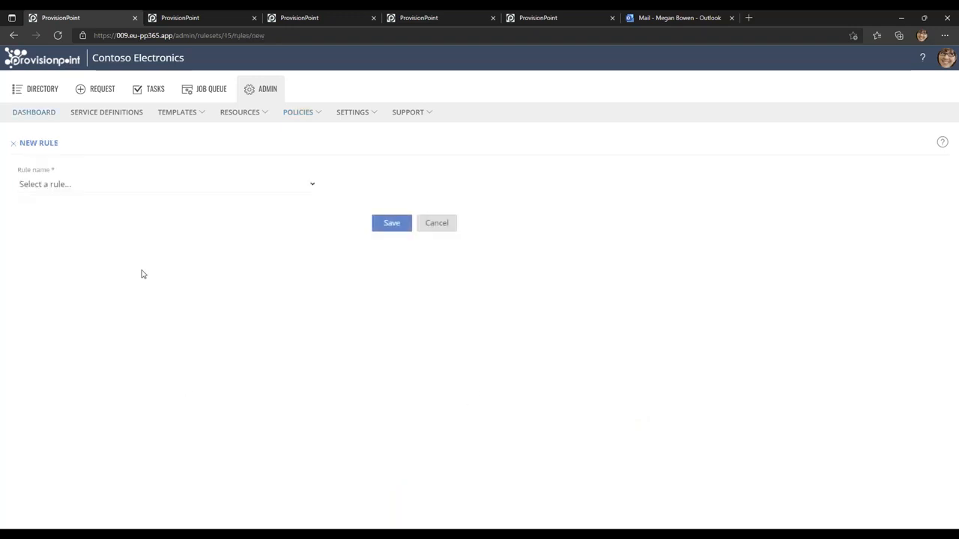
click(68, 187)
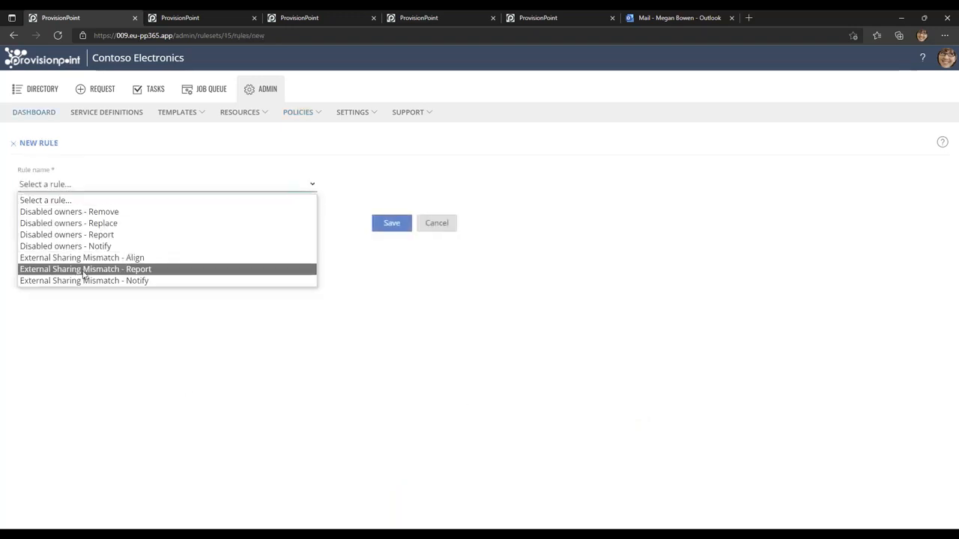
click(84, 270)
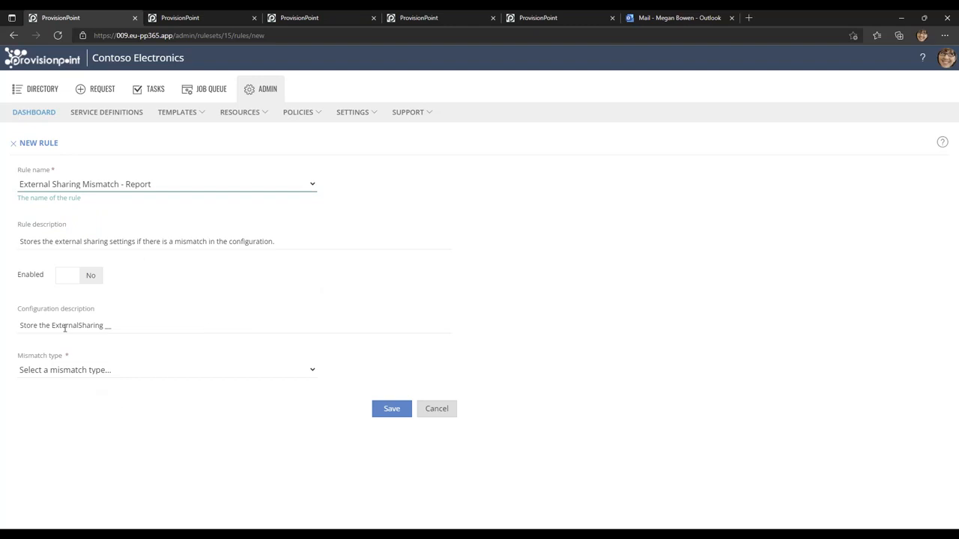
click(88, 276)
click(93, 372)
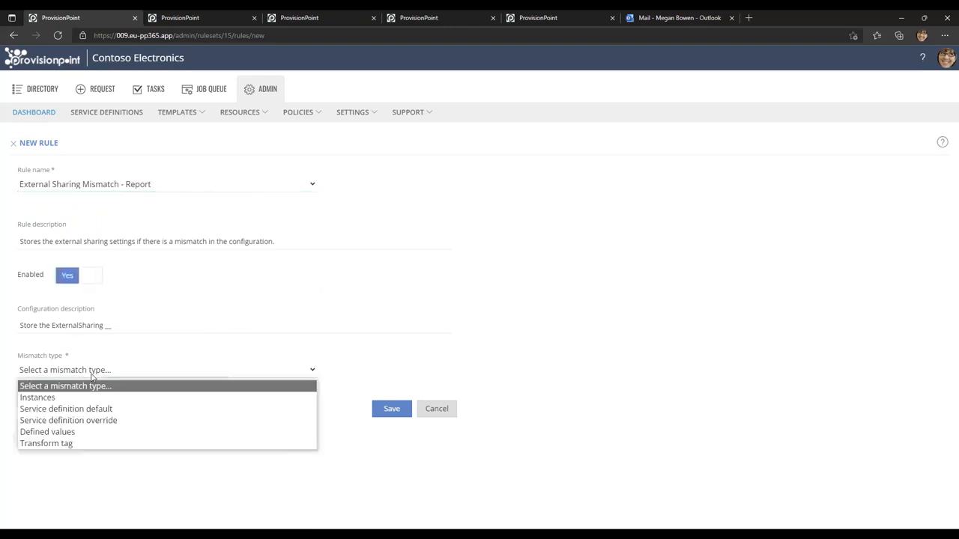
click(86, 409)
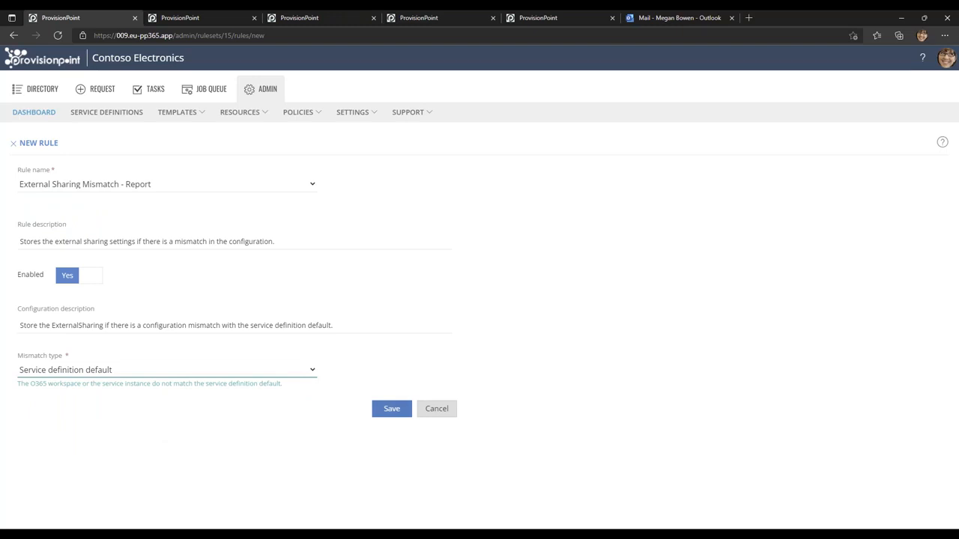
click(392, 409)
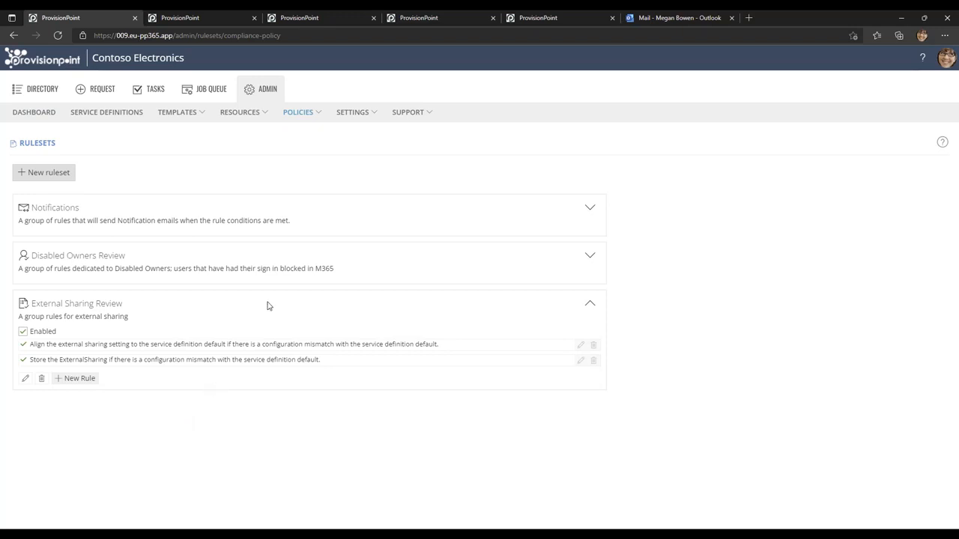
Open the compliance policies and view the details of the Weekly Review and Disabled Owners policies.
mouse_move(293, 120)
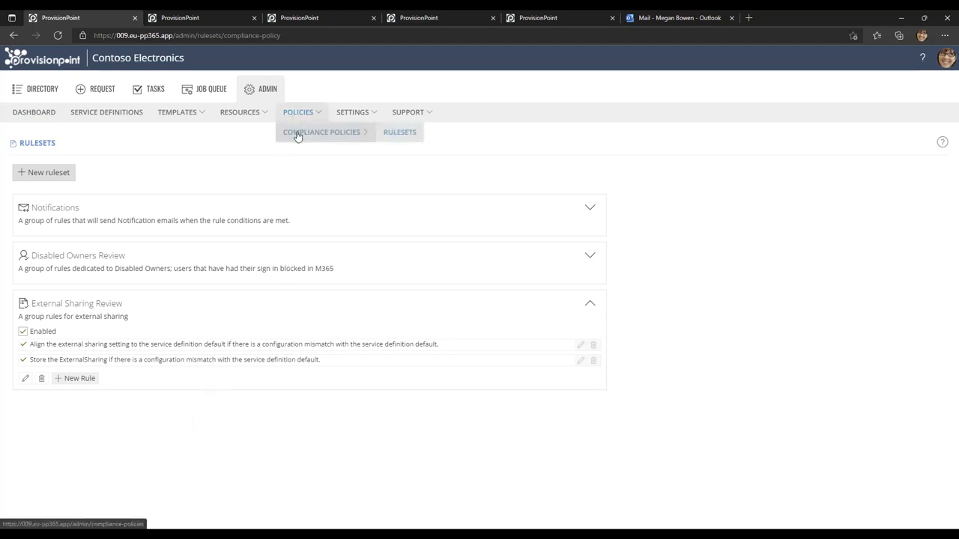
click(297, 133)
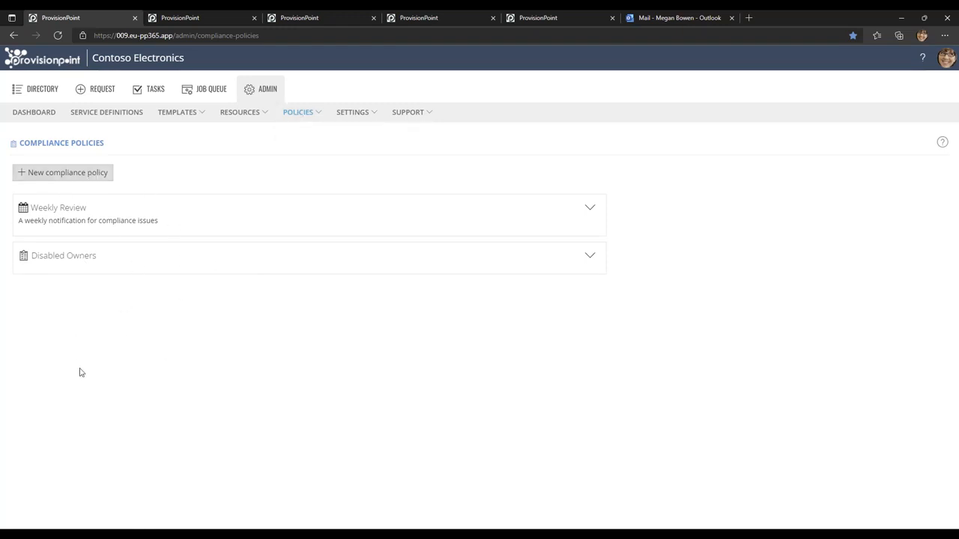
click(588, 215)
click(587, 215)
click(591, 258)
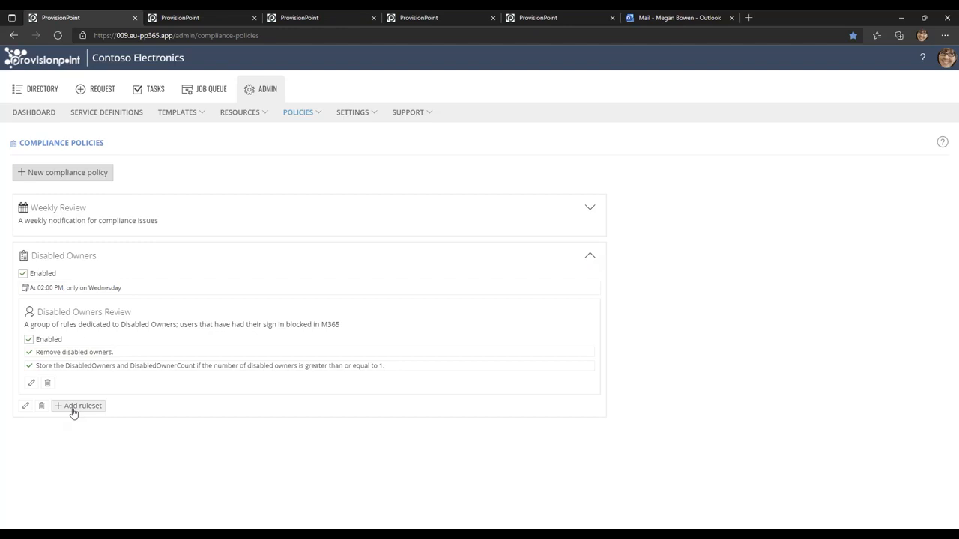
Start a new compliance policy and name it "Internal Only External sharing".
click(69, 180)
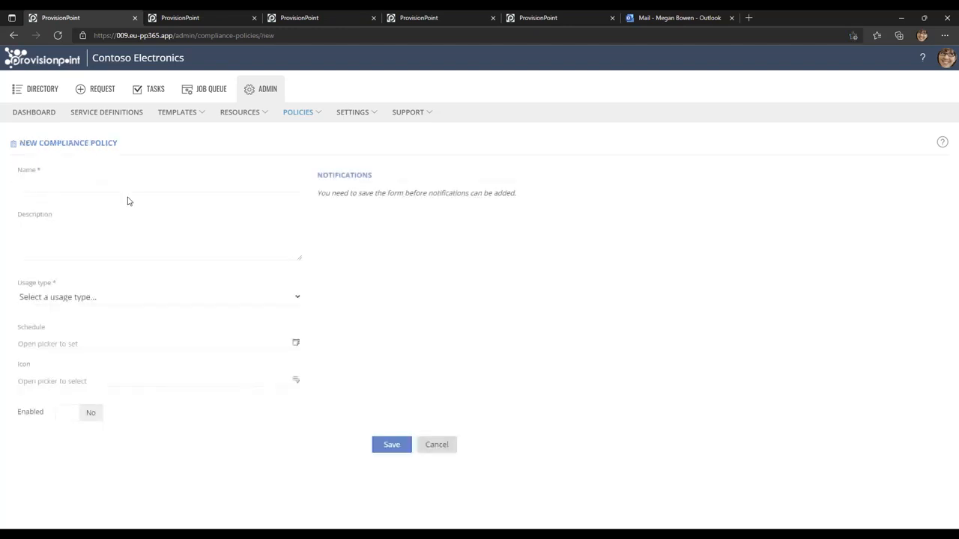
click(103, 184)
text(Internal Only External sharing)
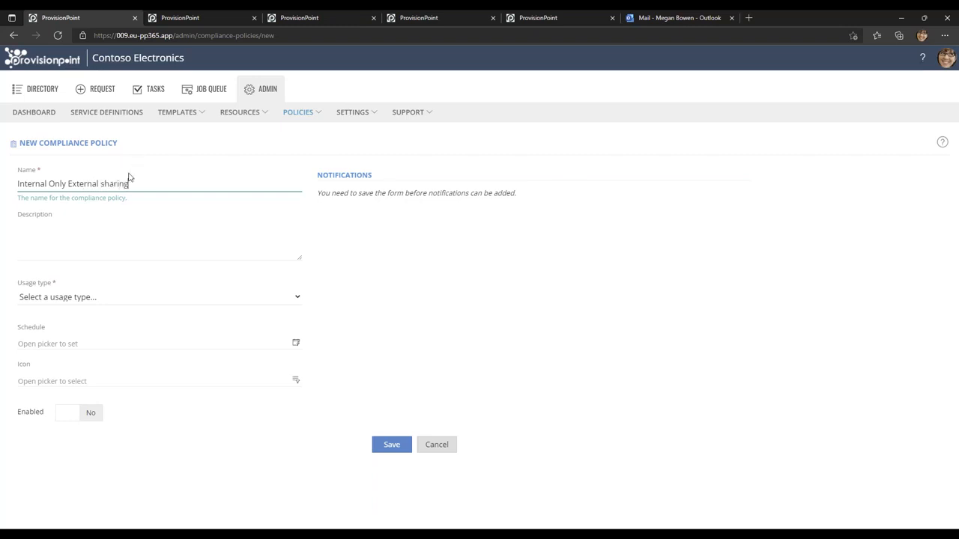
Correct the capitalisation of the compliance policy's name to "Internal Only External Sharing".
click(105, 185)
key(BackSpace)
text(S)
Describe the policy as "Check for extrnal sharing for internal only" and set its usage type to Managed Compliance Policy.
click(92, 229)
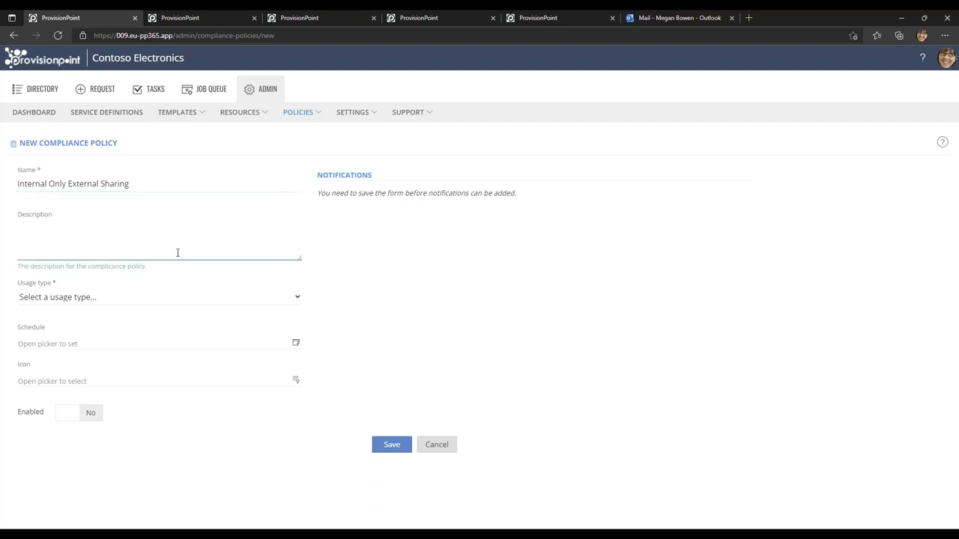
text(Check)
text(for extrnal sharing )
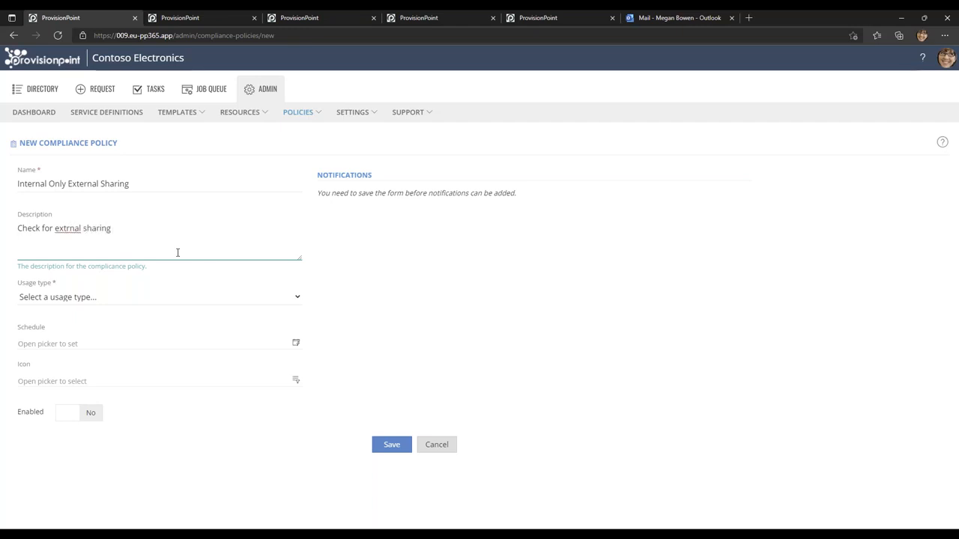
text(for internal only)
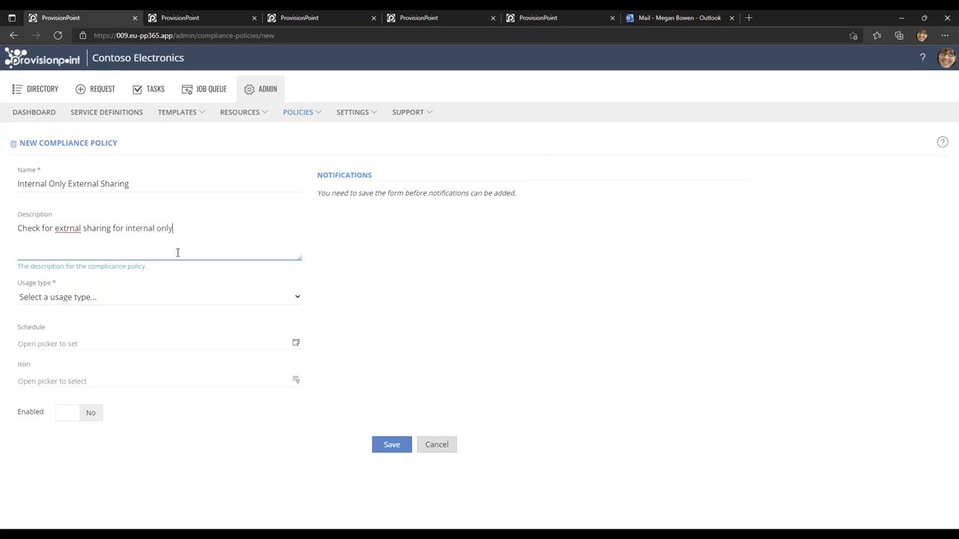
click(75, 299)
click(73, 325)
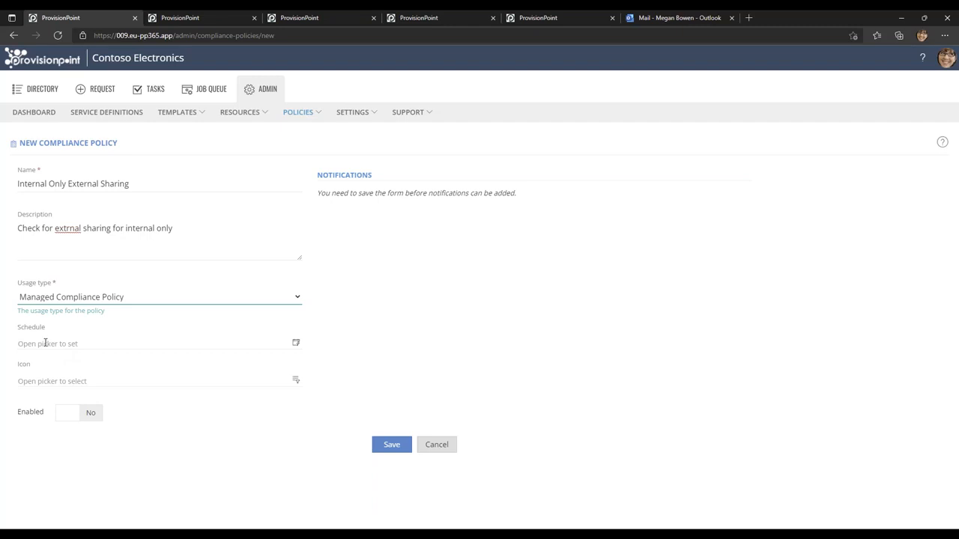
Schedule the policy to run every 14 days at 23:00, using the Every number of days at set time expression.
click(296, 343)
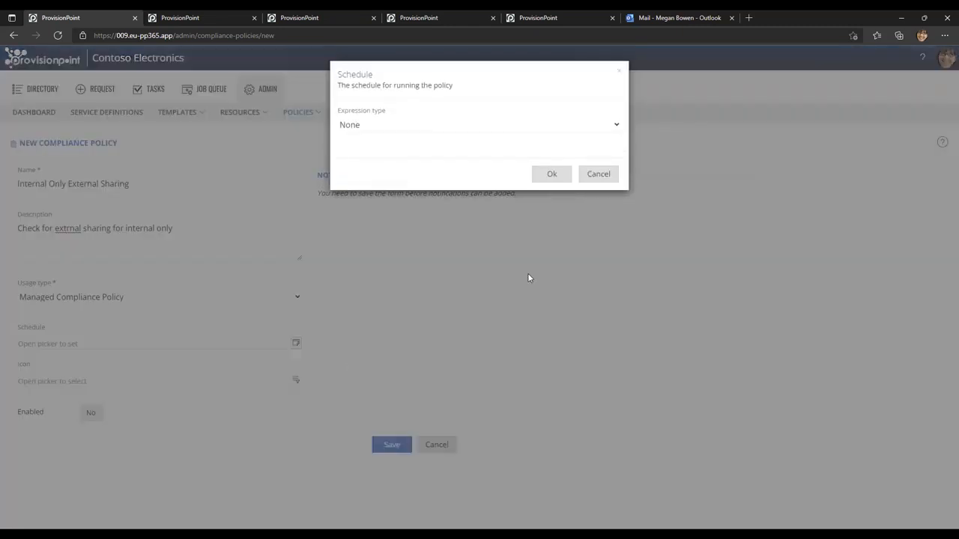
click(502, 124)
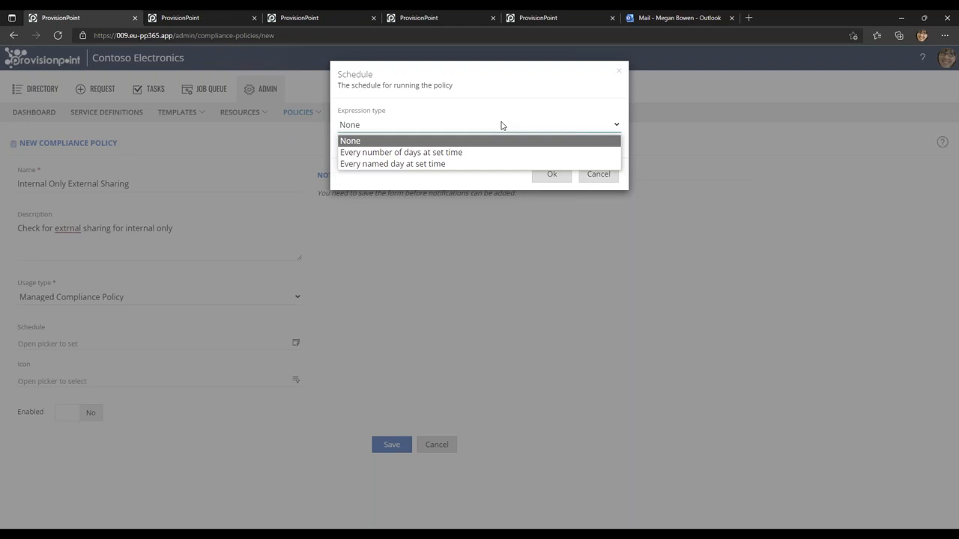
click(436, 155)
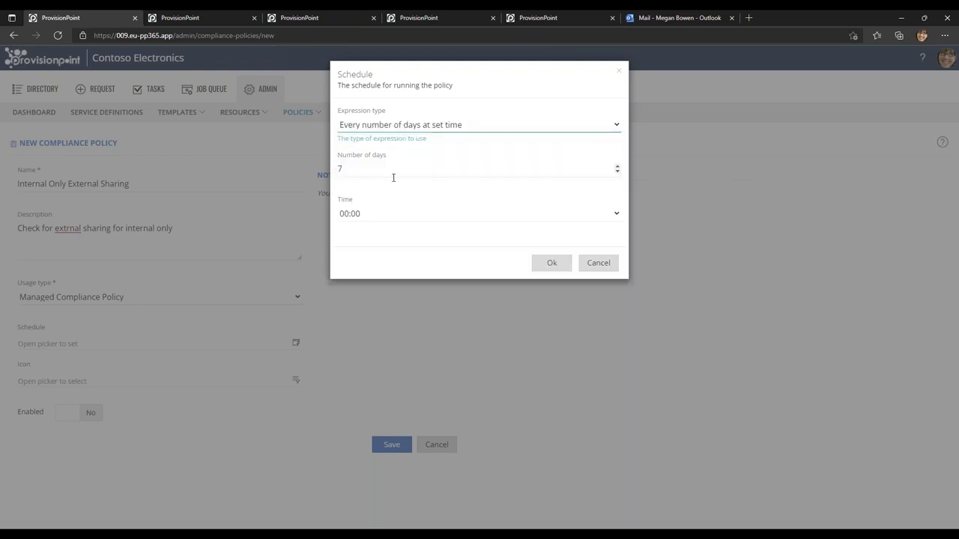
click(355, 169)
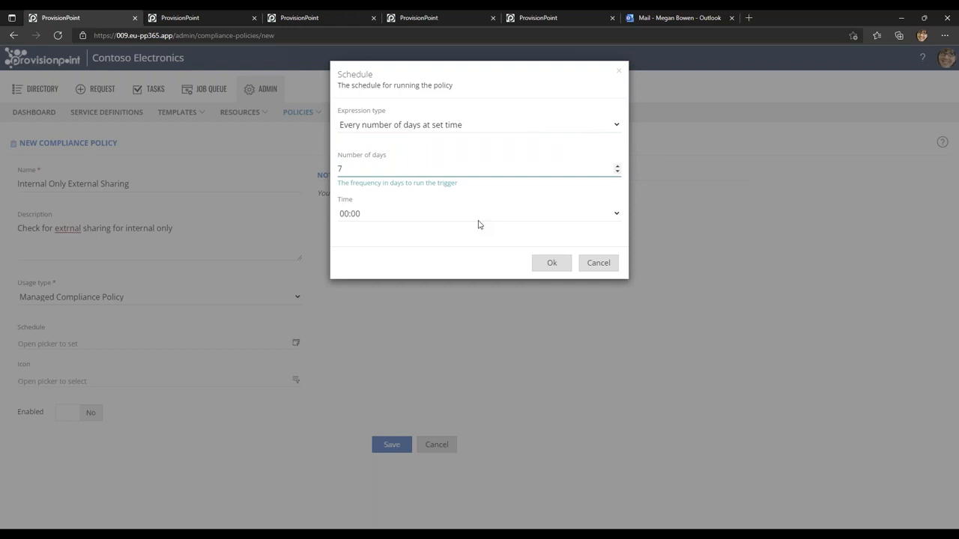
double_click(340, 169)
text(3)
click(356, 217)
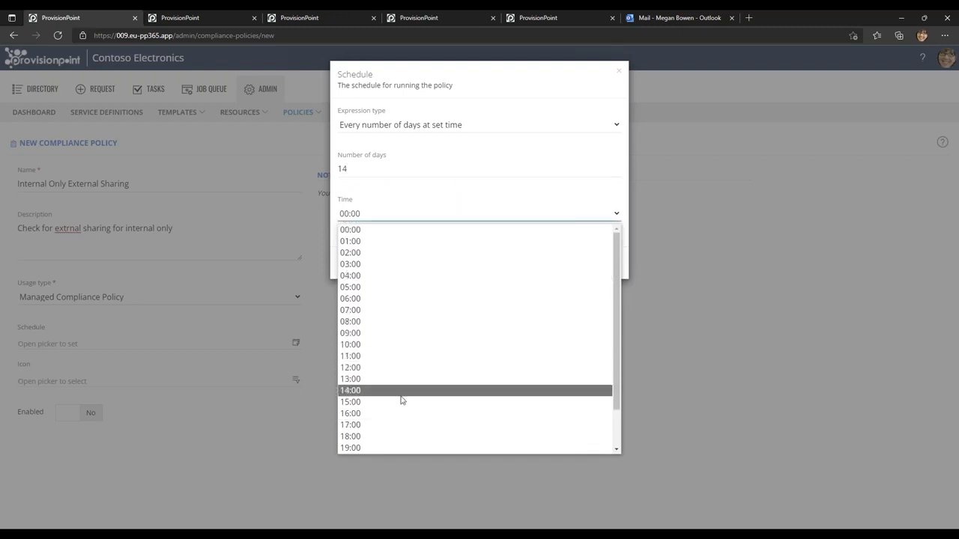
scroll(396, 400, down, 1)
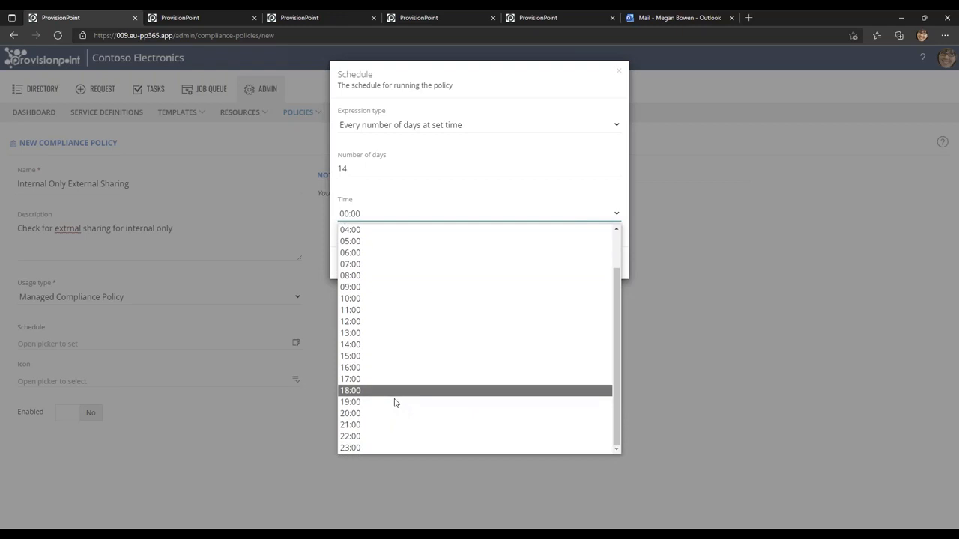
click(380, 448)
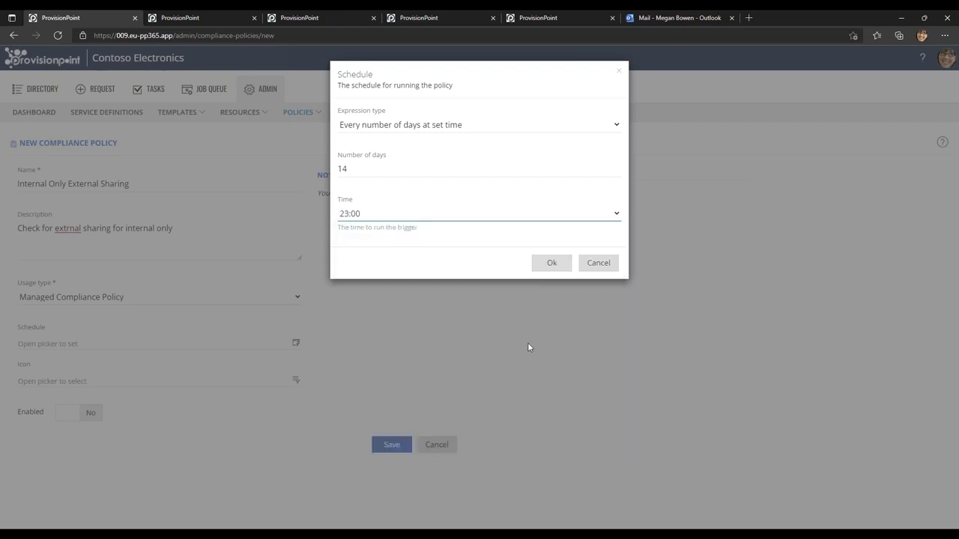
click(551, 264)
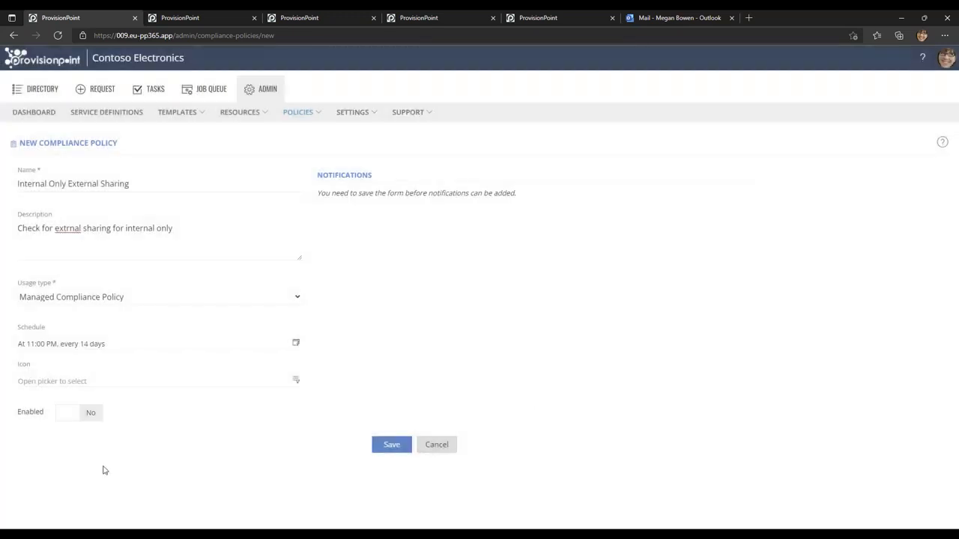
Find the InternetSharing icon with the filter "shari", assign it to the policy, and save the policy as enabled.
click(295, 384)
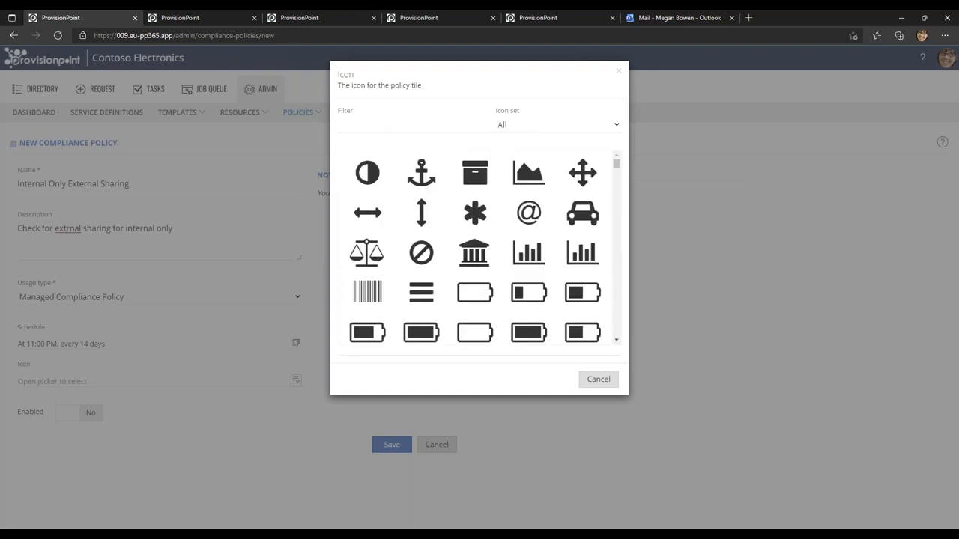
click(374, 122)
text(shari)
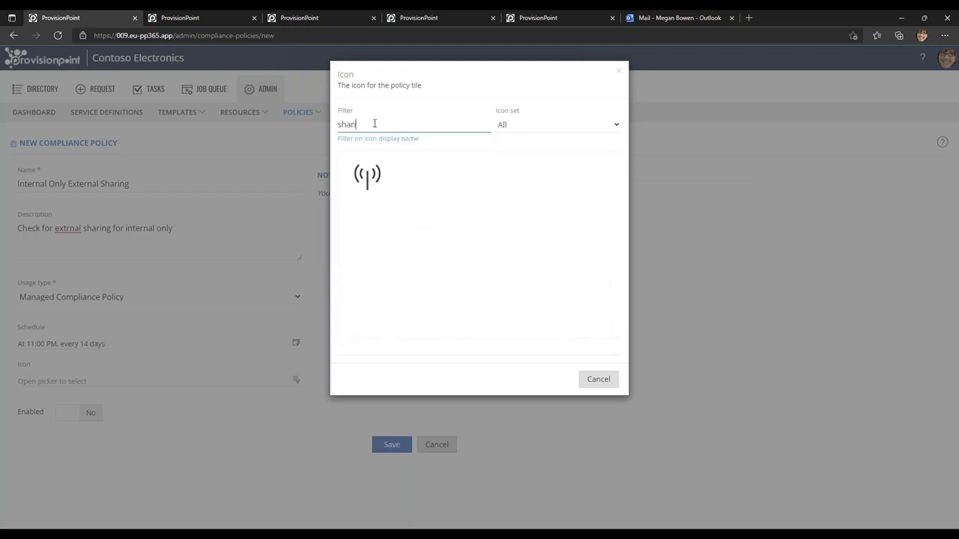
click(367, 176)
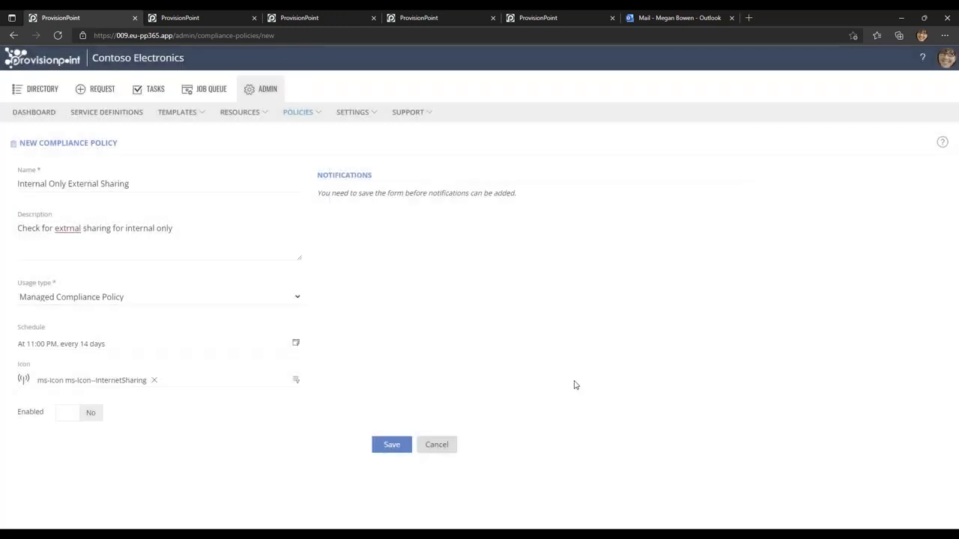
click(70, 413)
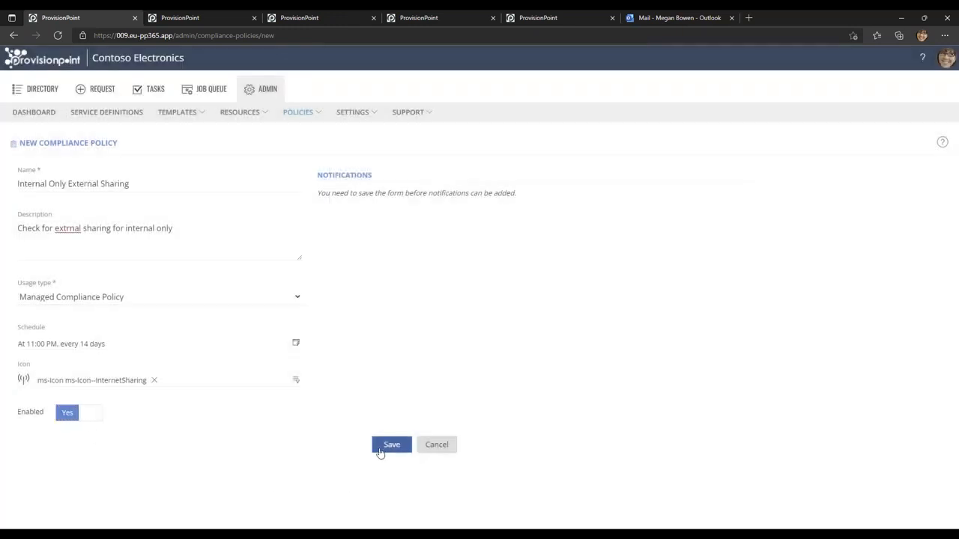
click(378, 448)
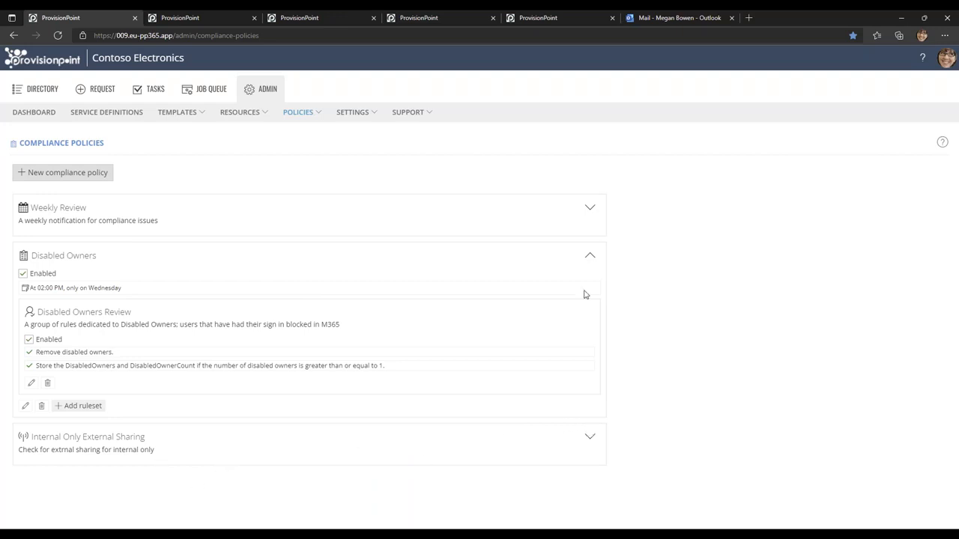
Add the External Sharing Review ruleset to the Internal Only External Sharing policy and save the mapping.
click(588, 258)
click(591, 295)
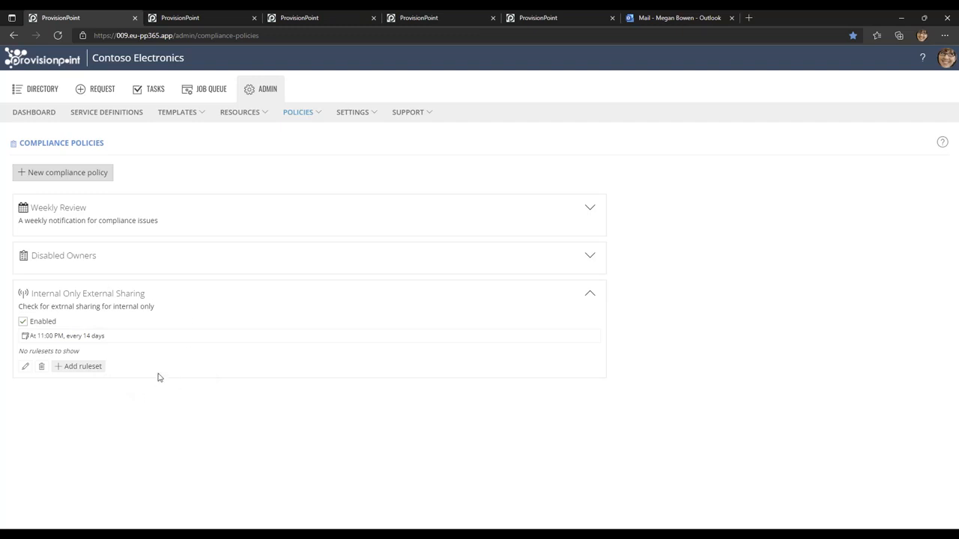
click(82, 366)
click(105, 187)
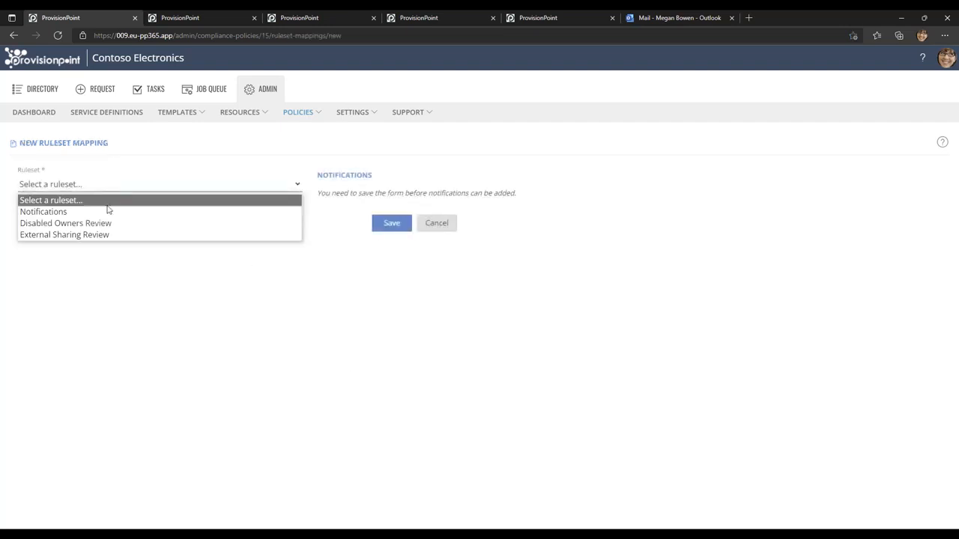
click(108, 236)
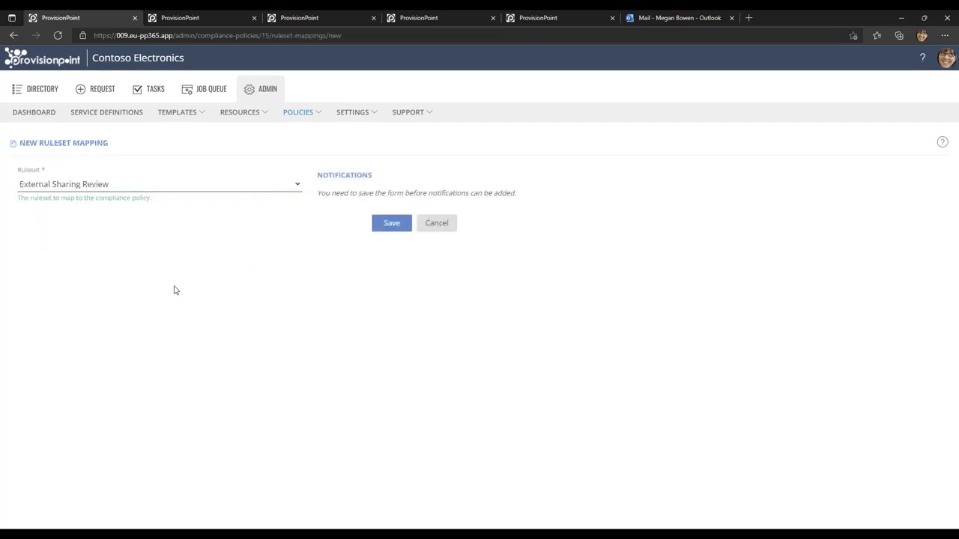
click(392, 225)
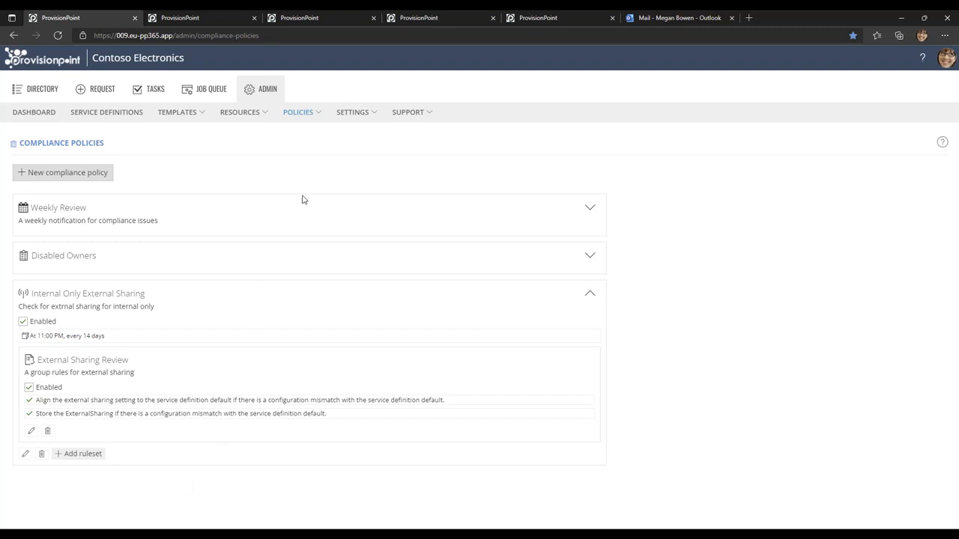
Edit the Weekly Review policy and start a notification mapping with template Compliance Policy Notify Rules and type Notify Rules.
click(591, 298)
click(590, 210)
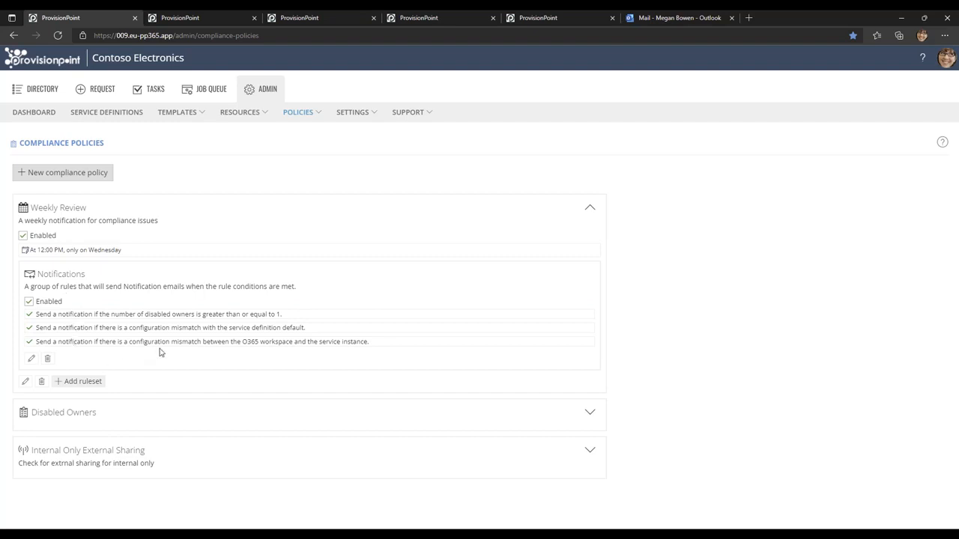
click(25, 381)
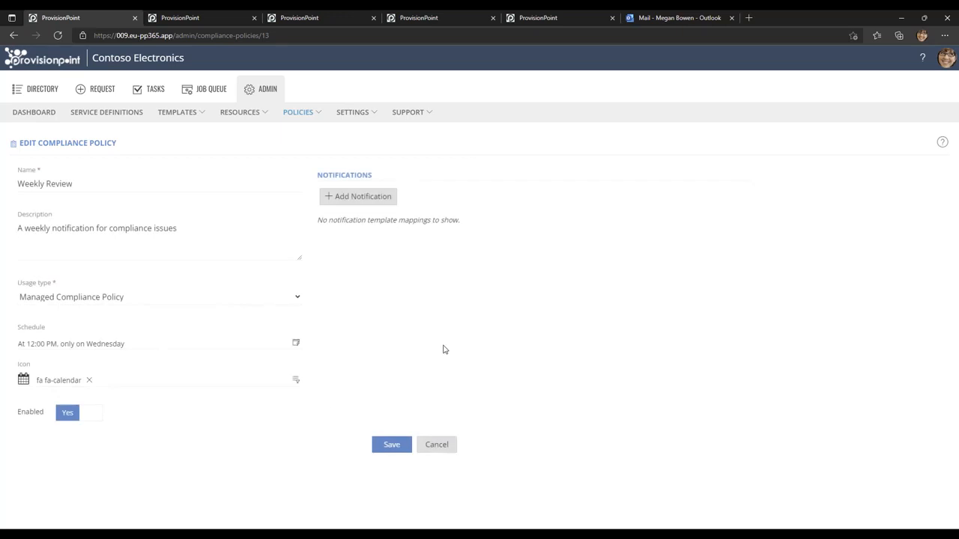
click(363, 200)
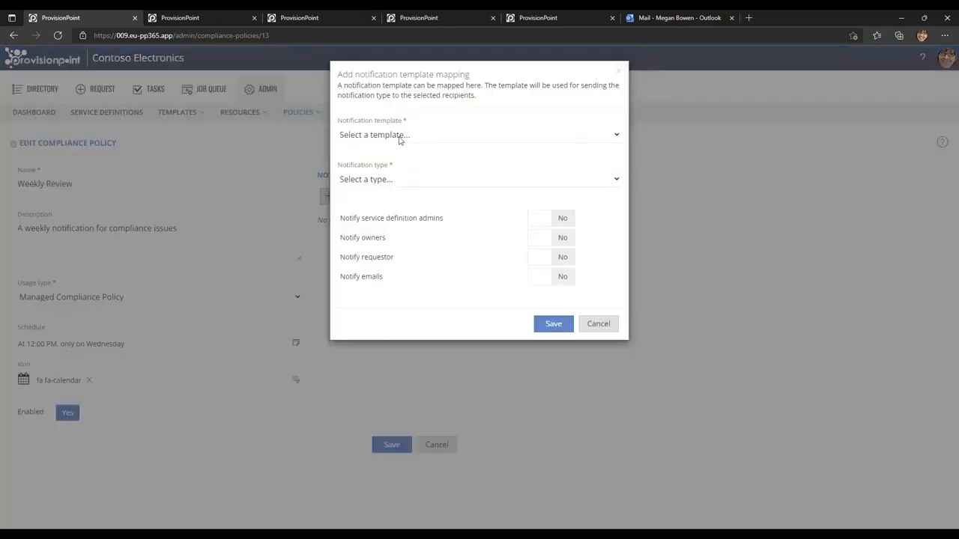
click(405, 137)
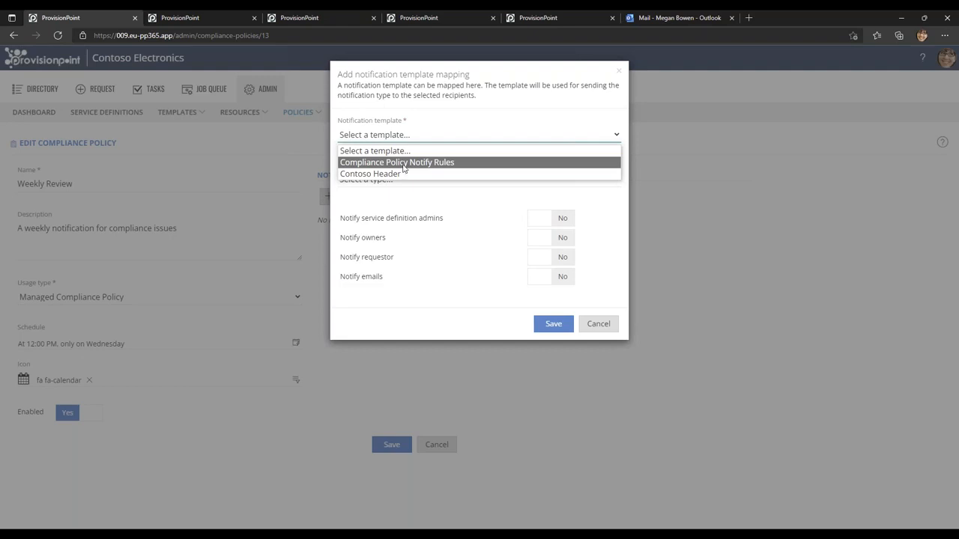
click(403, 165)
click(395, 182)
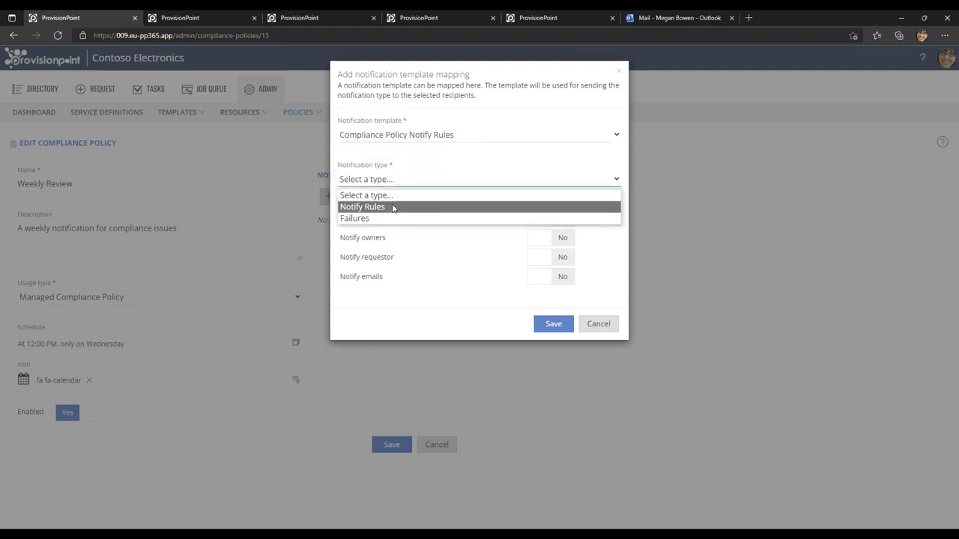
click(392, 208)
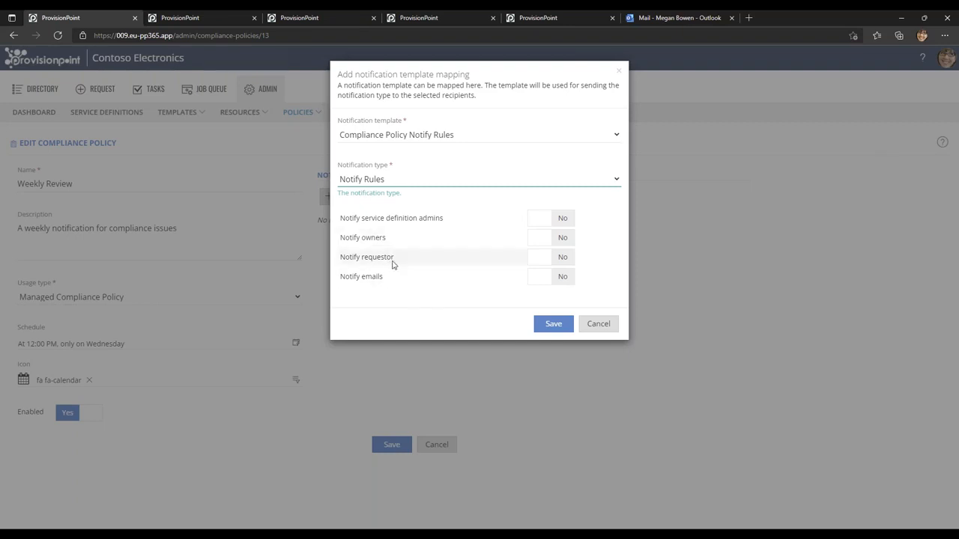
Turn on Notify emails, add the help desk's e-mail address as recipient, save the notification mapping, and leave the policy form.
click(548, 277)
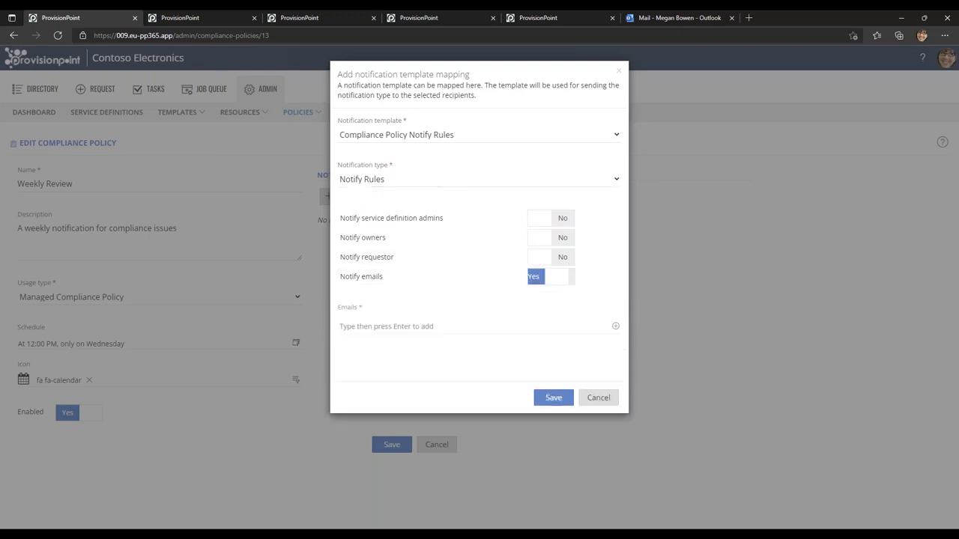
click(401, 328)
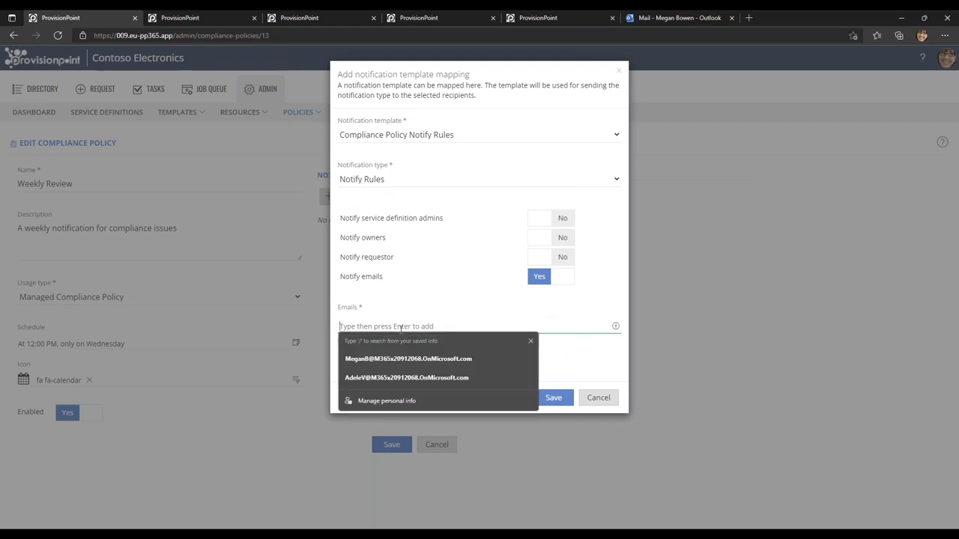
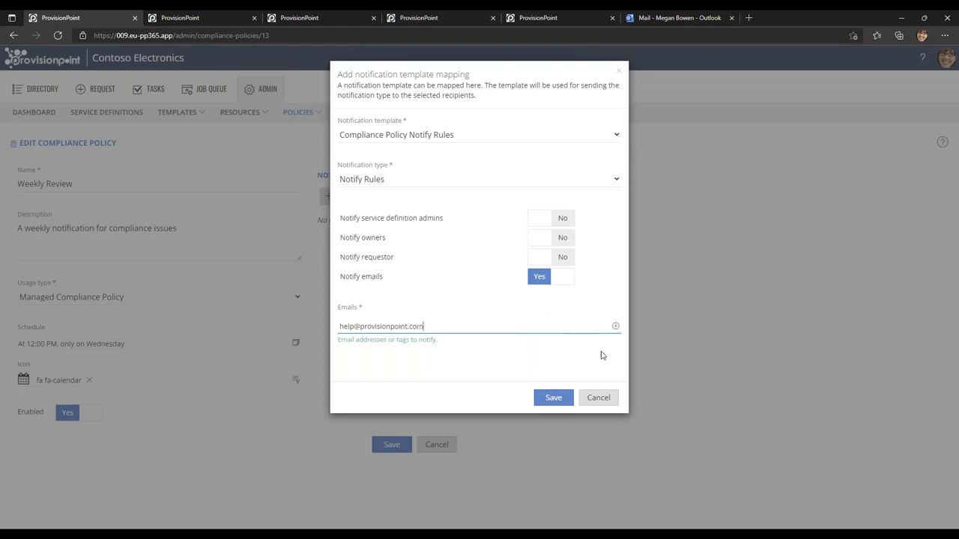
click(615, 326)
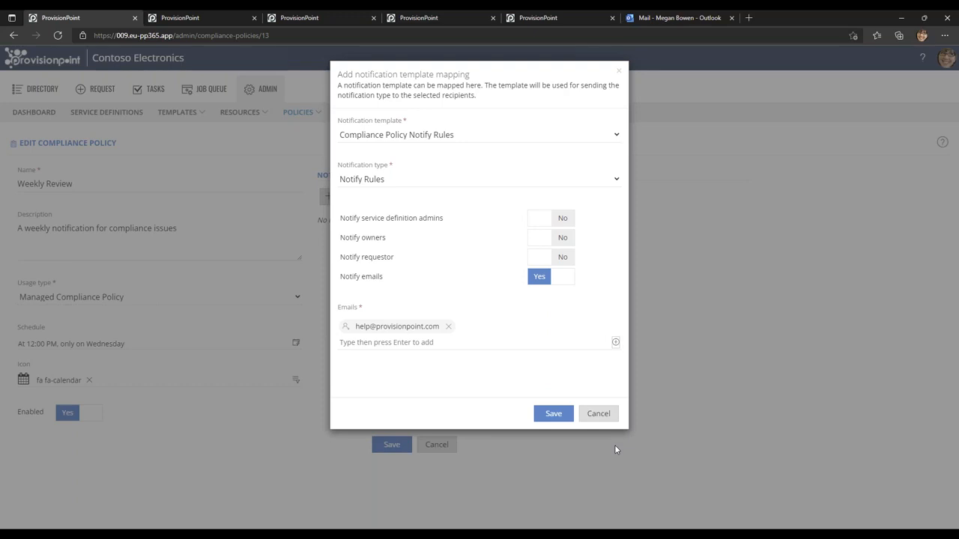
click(555, 417)
click(437, 445)
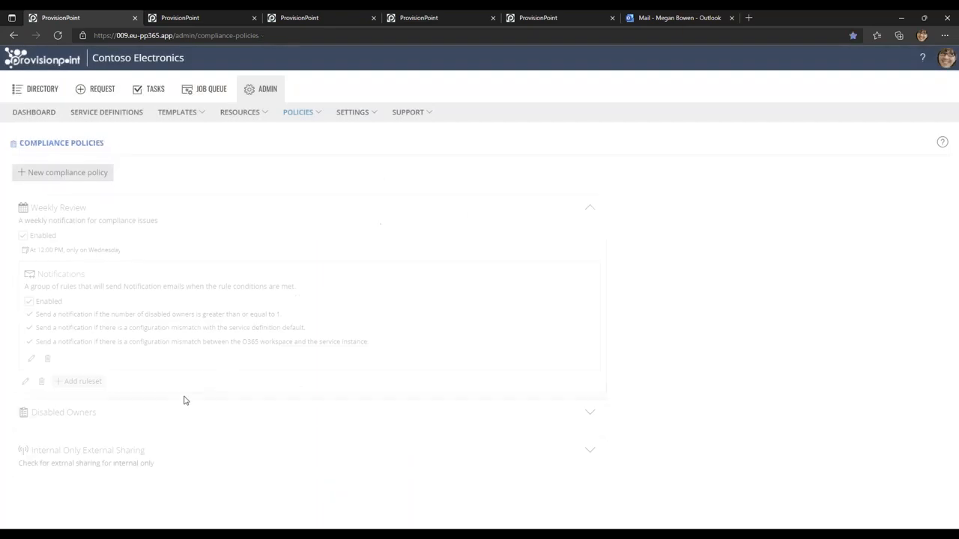
Collapse the Weekly Review policy and close the browser tab showing the Rulesets page.
click(590, 211)
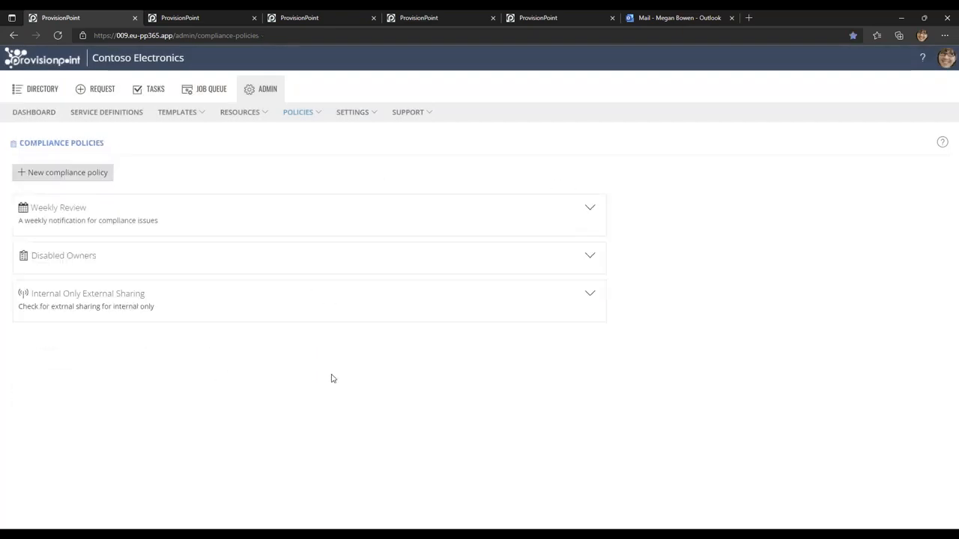
click(211, 20)
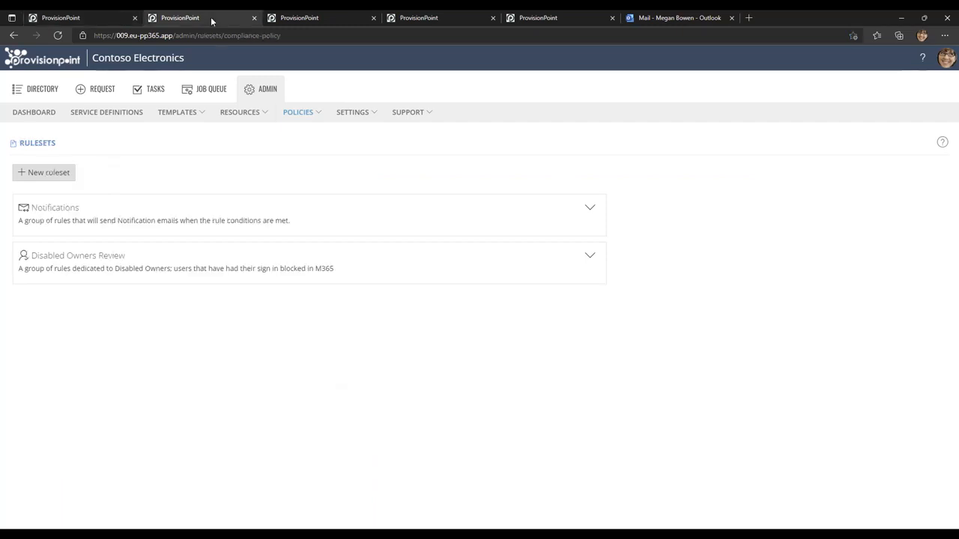
click(254, 18)
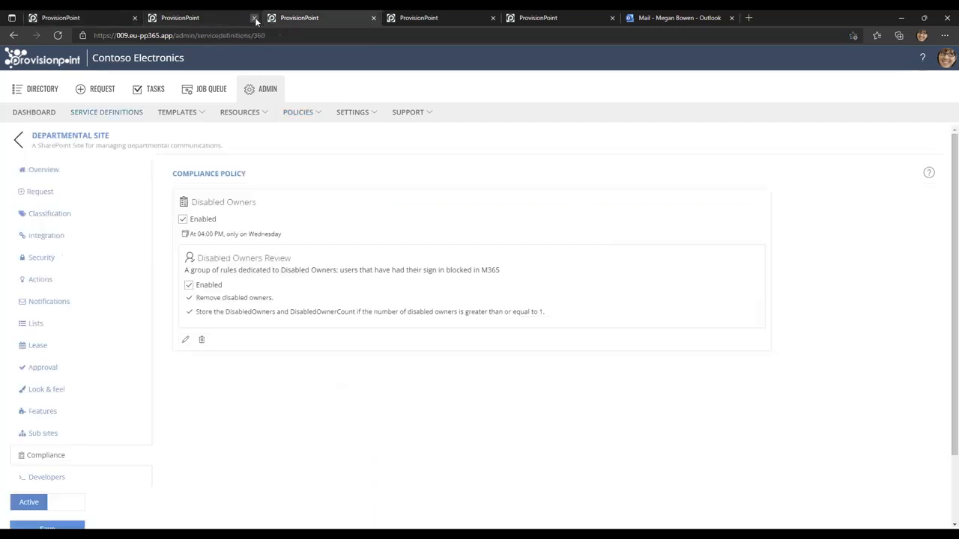
Open the Internal Business Team service definition and review its external sharing settings under Security.
click(68, 21)
click(111, 116)
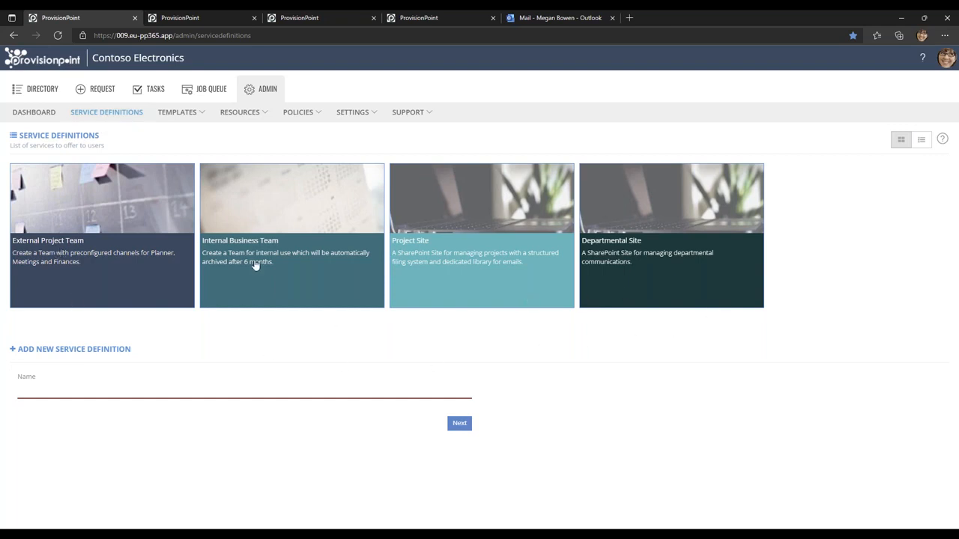
click(274, 304)
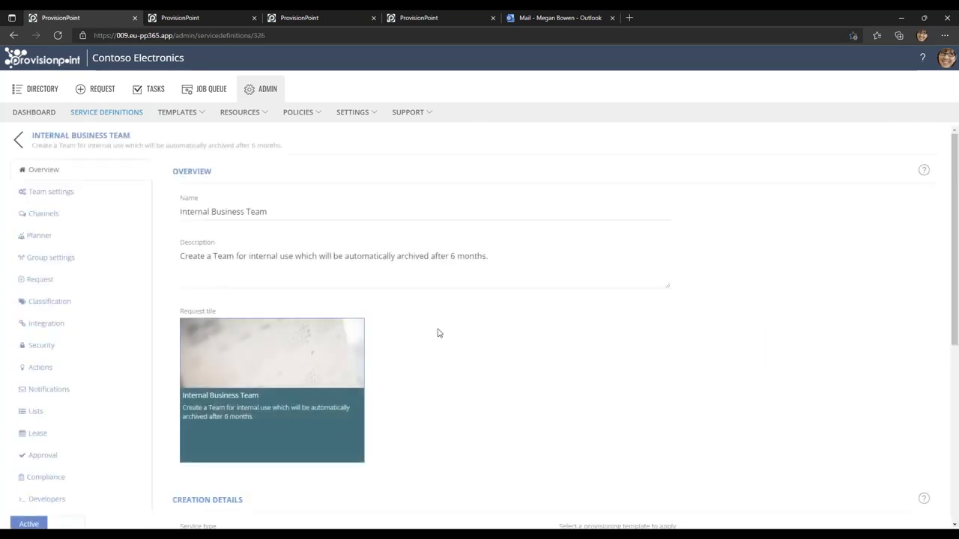
scroll(439, 333, down, 1)
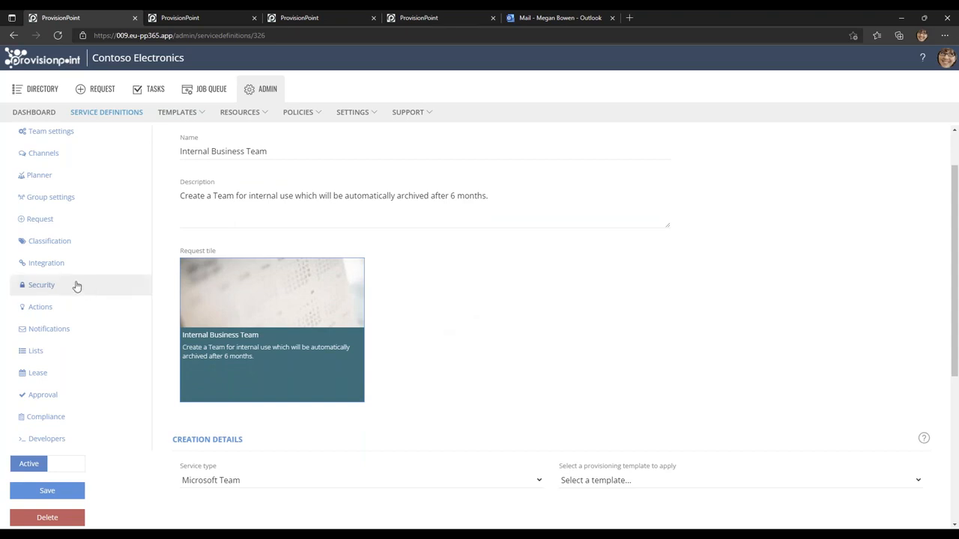
click(76, 286)
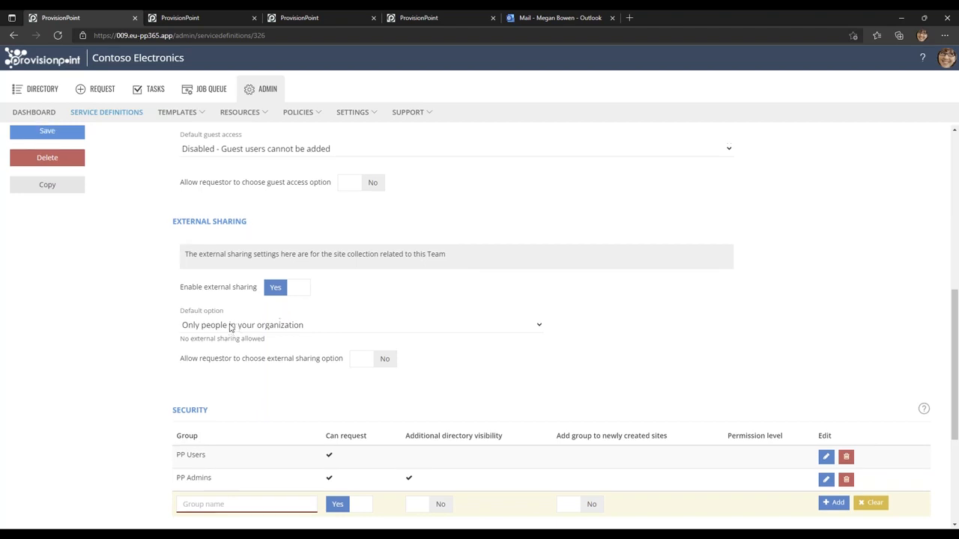
scroll(230, 327, up, 5)
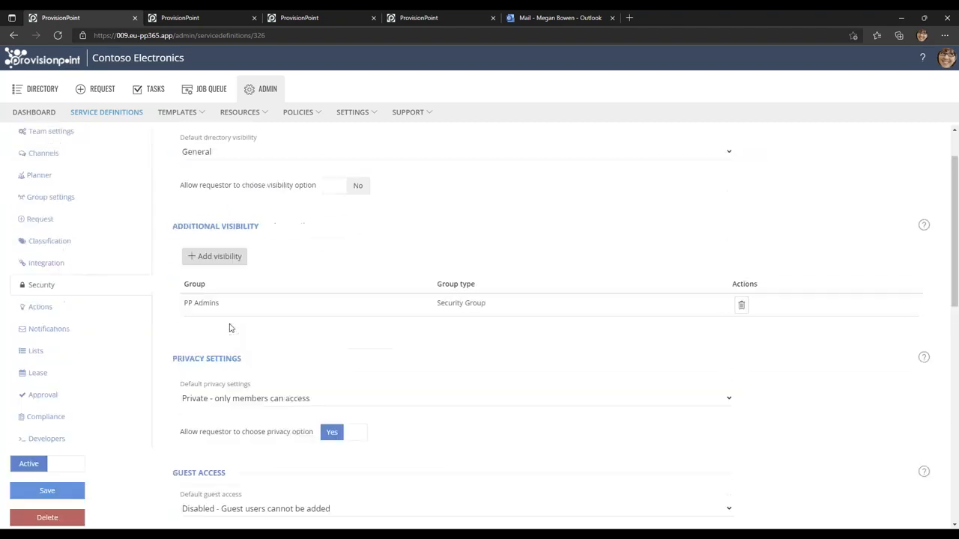
Start a compliance policy mapping for the Internal Business Team with the Internal Only External Sharing policy.
click(66, 422)
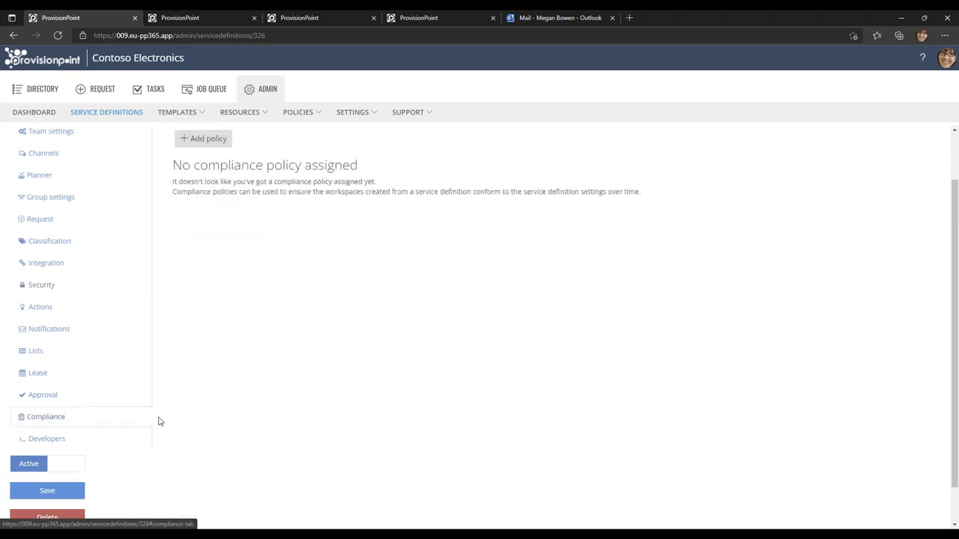
scroll(269, 330, up, 1)
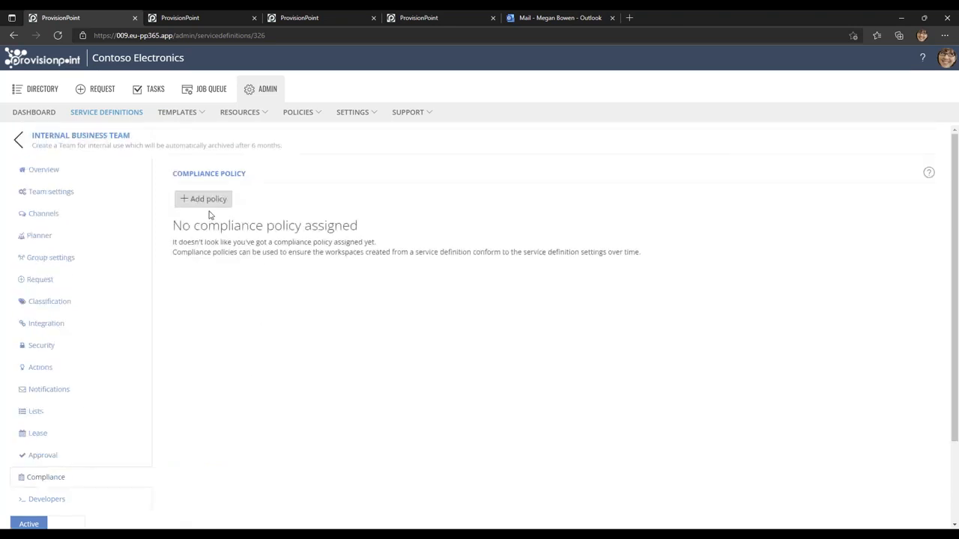
click(207, 200)
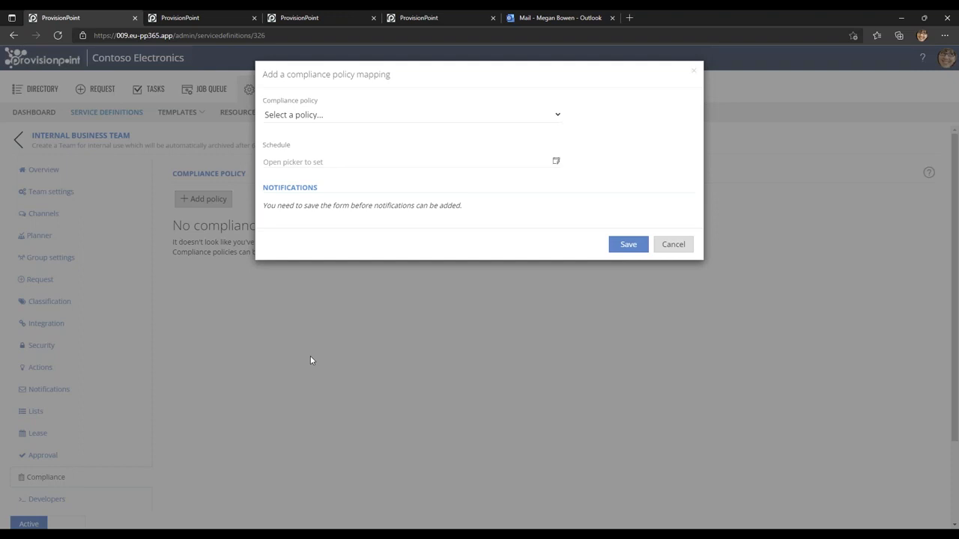
click(321, 119)
click(324, 166)
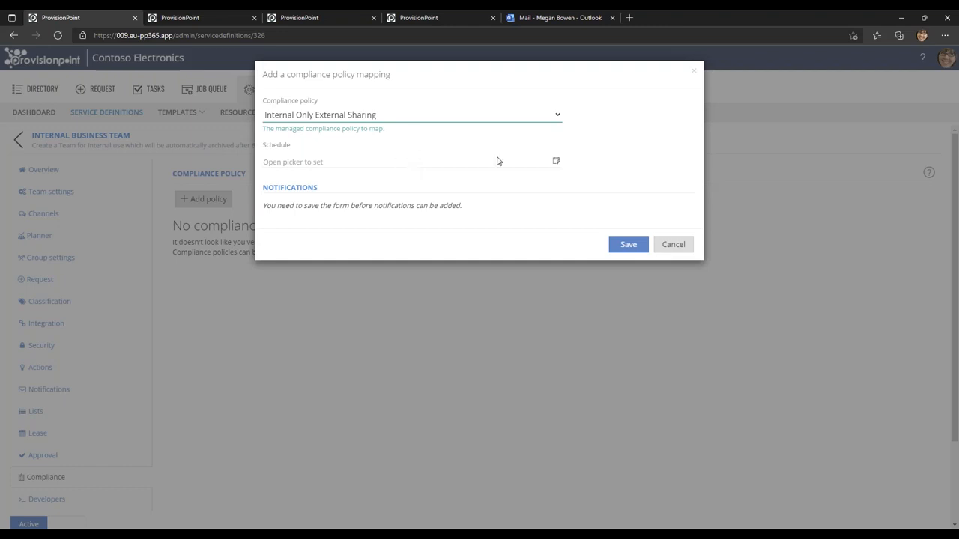
click(555, 161)
click(515, 142)
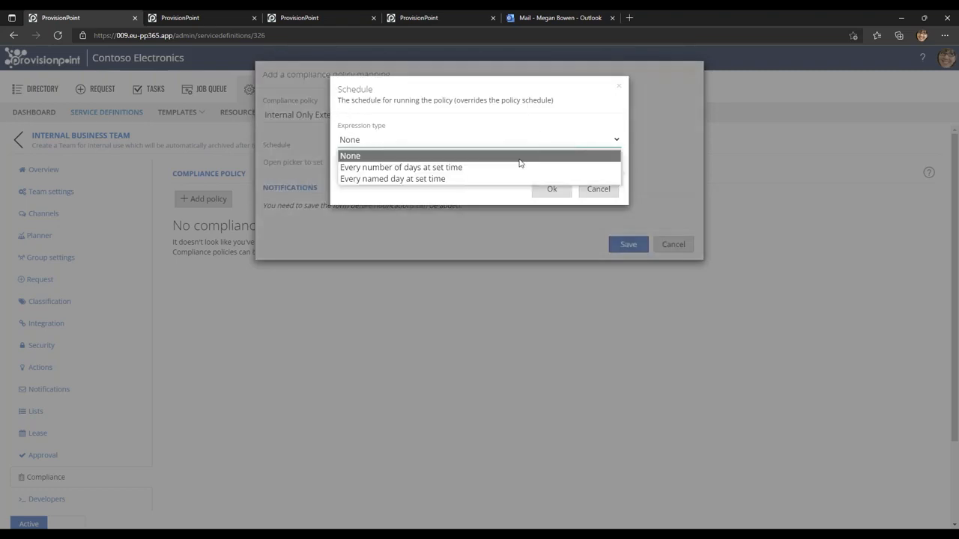
click(480, 179)
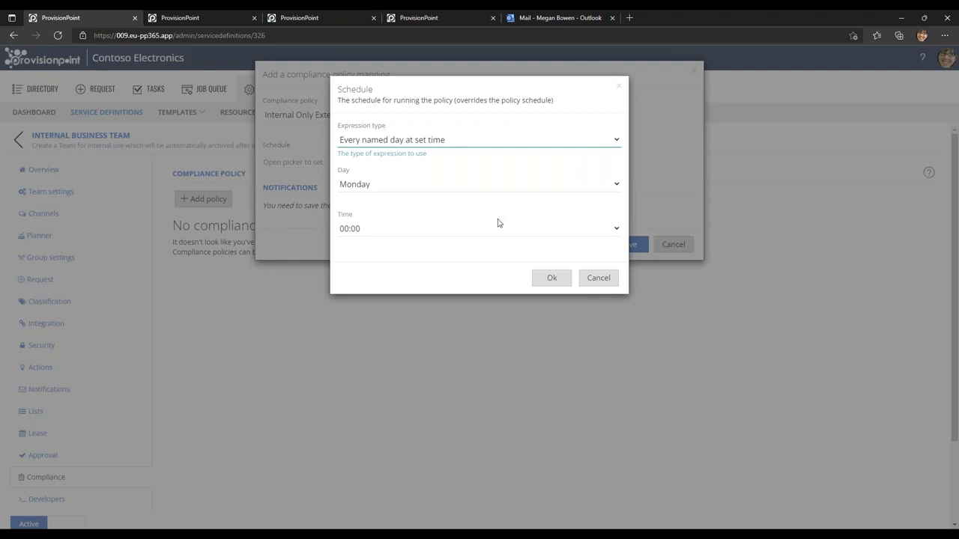
click(597, 278)
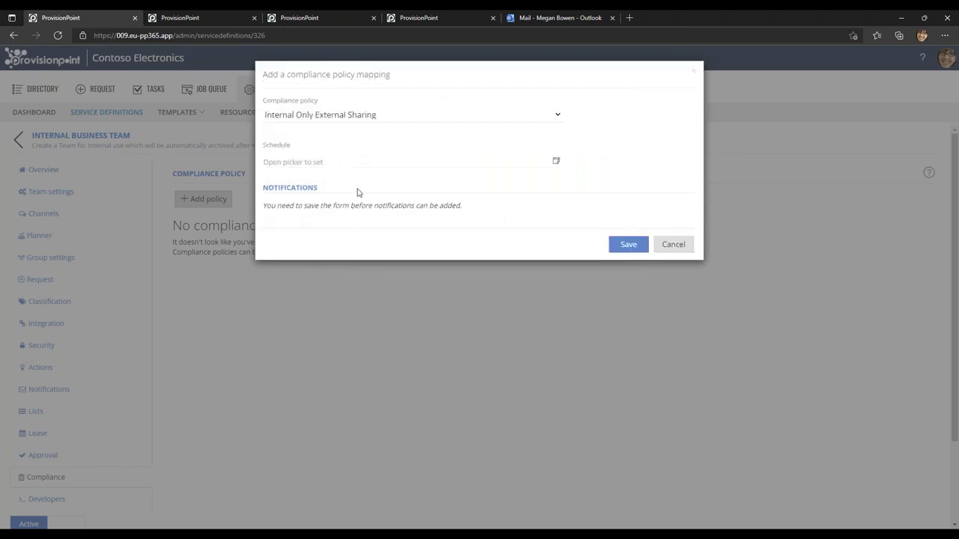
Save the policy mapping, then reopen it and start a notification with the Contoso Header template and type Failures.
click(629, 245)
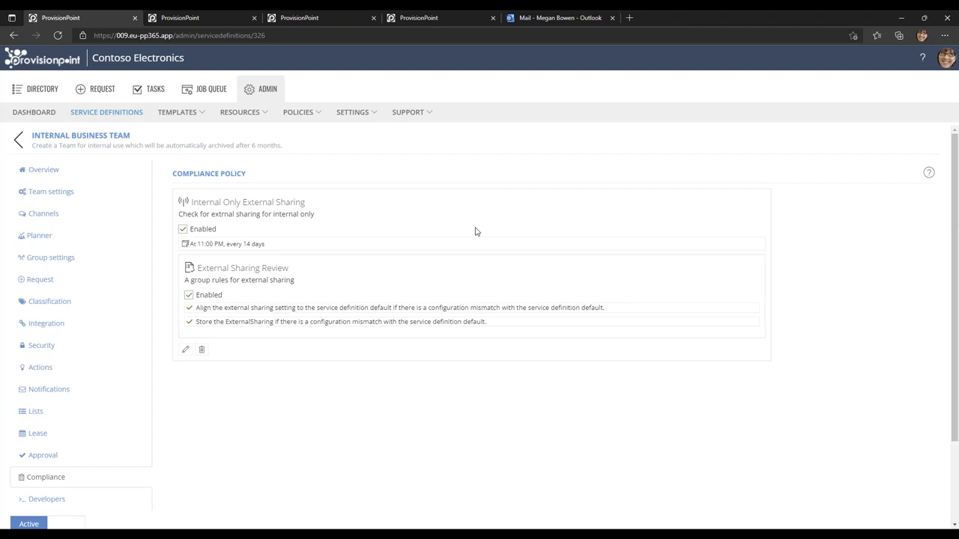
click(185, 351)
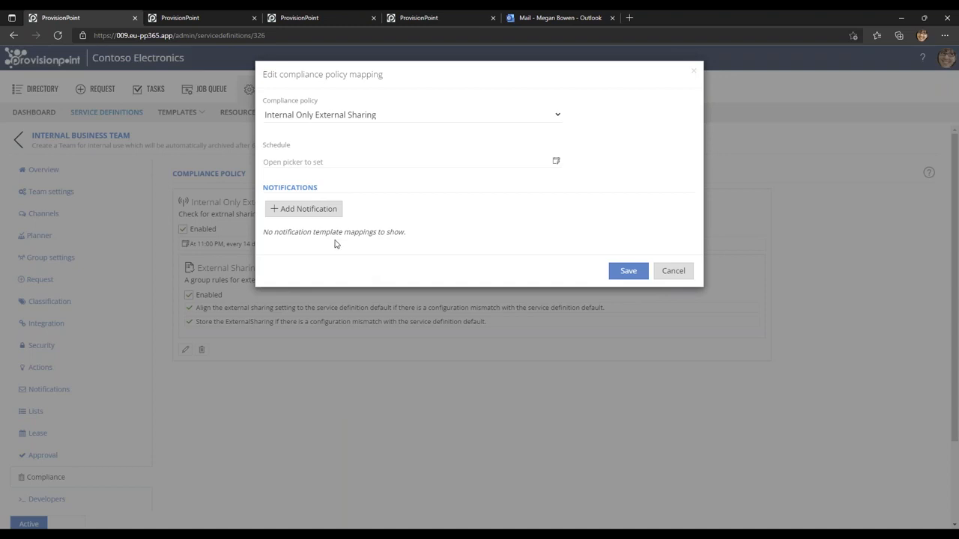
click(312, 214)
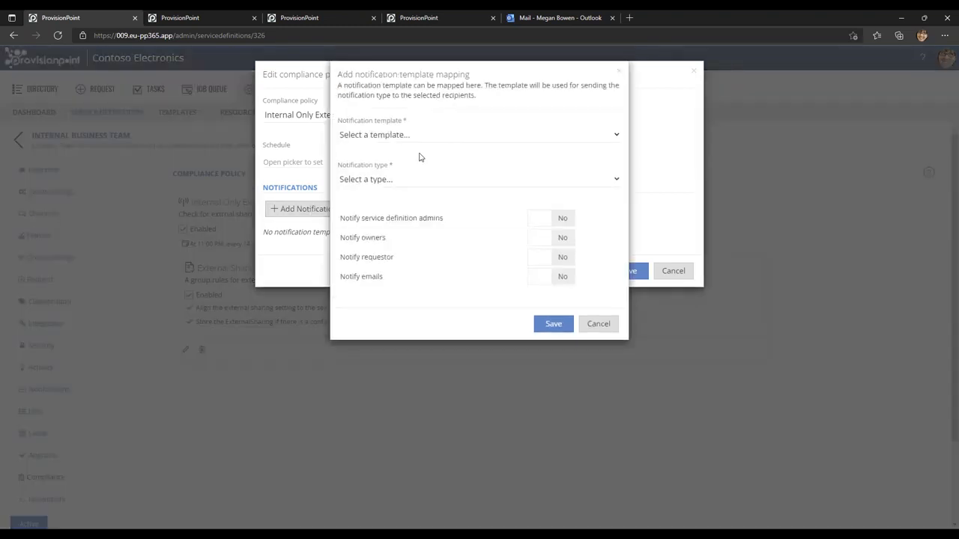
click(407, 135)
click(399, 174)
click(390, 179)
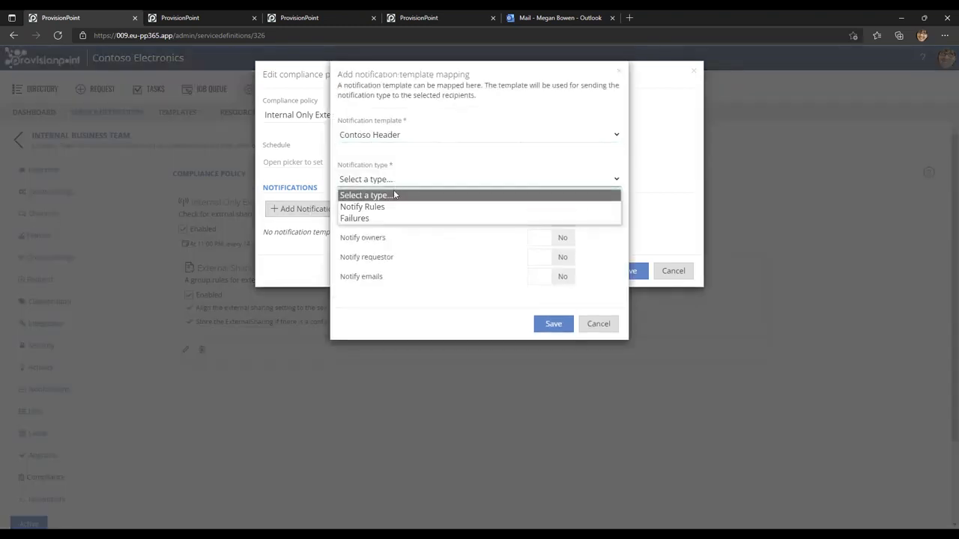
click(385, 218)
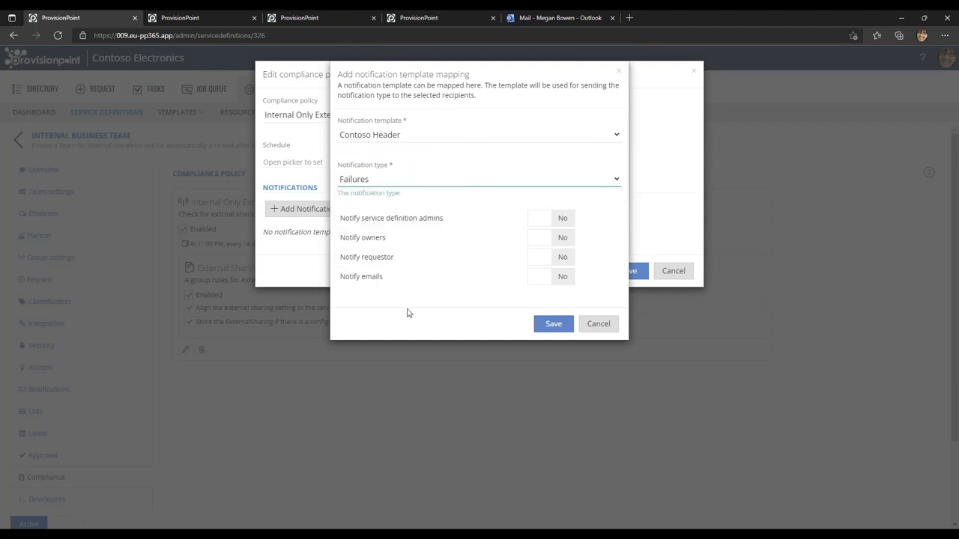
Turn on Notify service definition admins, then save the notification and the compliance policy mapping.
click(552, 222)
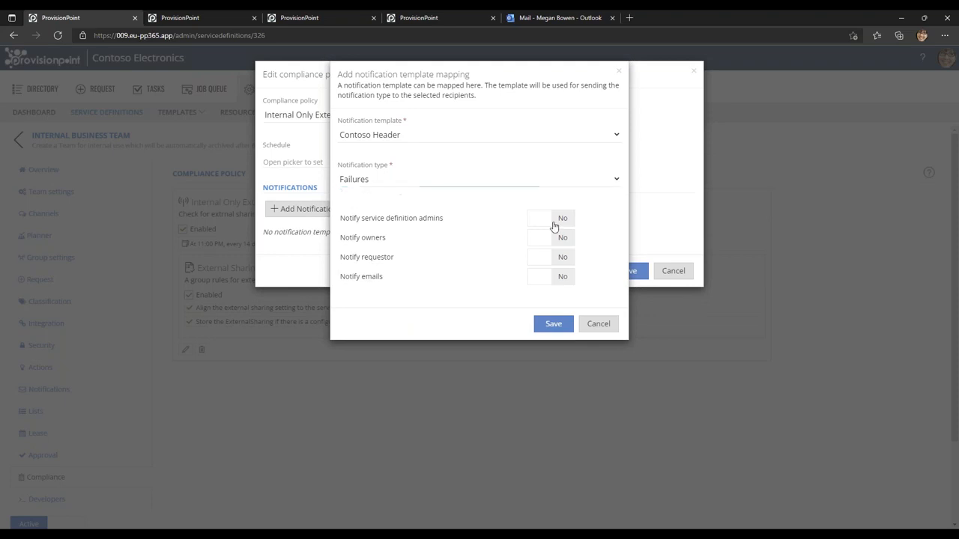
click(553, 323)
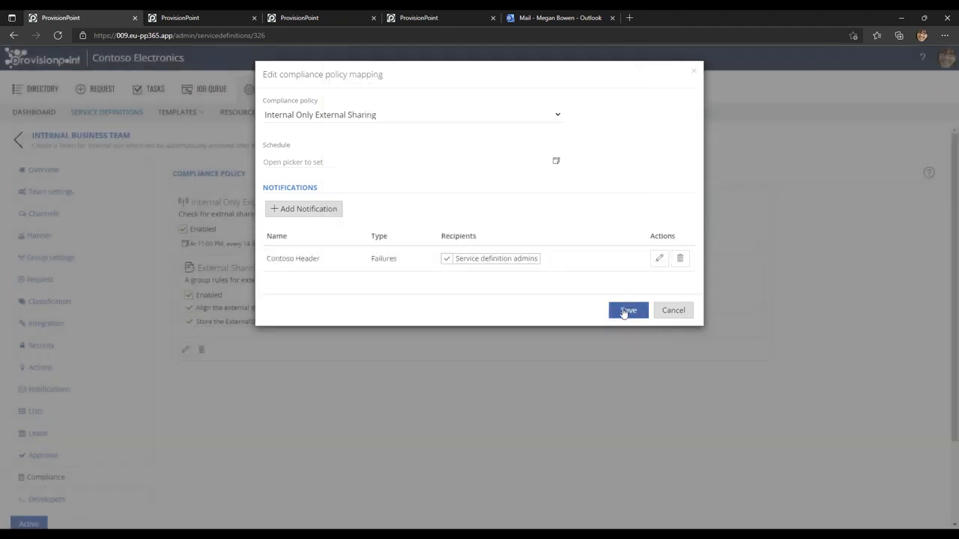
click(627, 311)
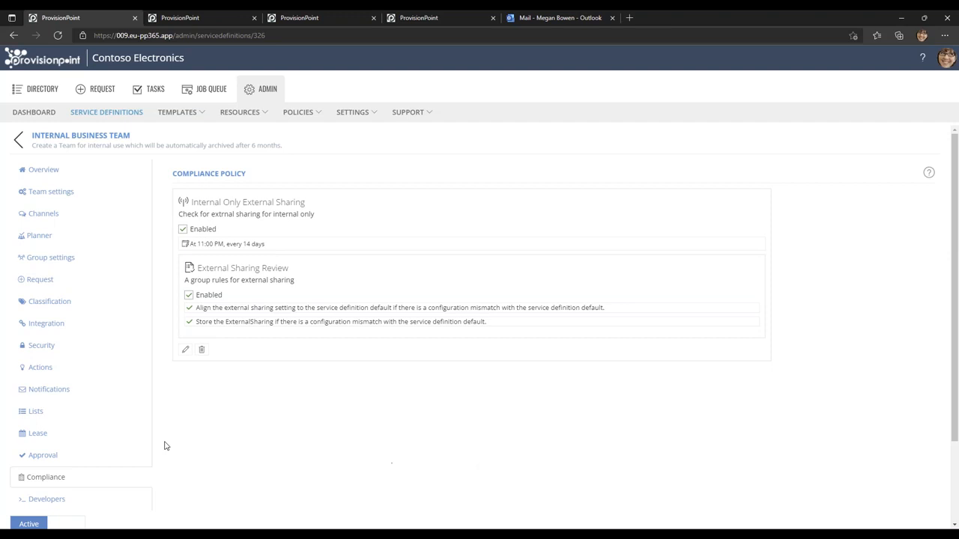
Turn on the Check Compliance action among the Internal Business Team's advanced actions.
click(41, 367)
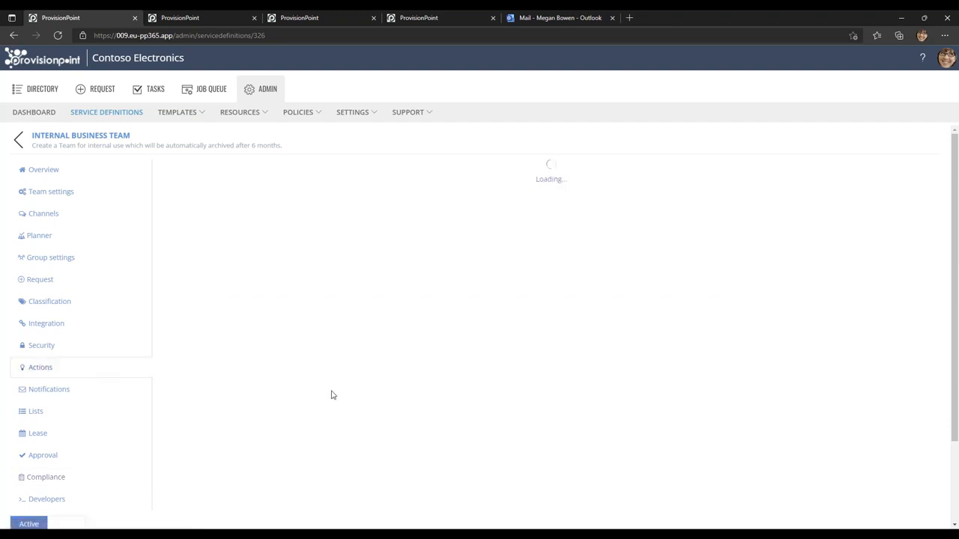
click(281, 204)
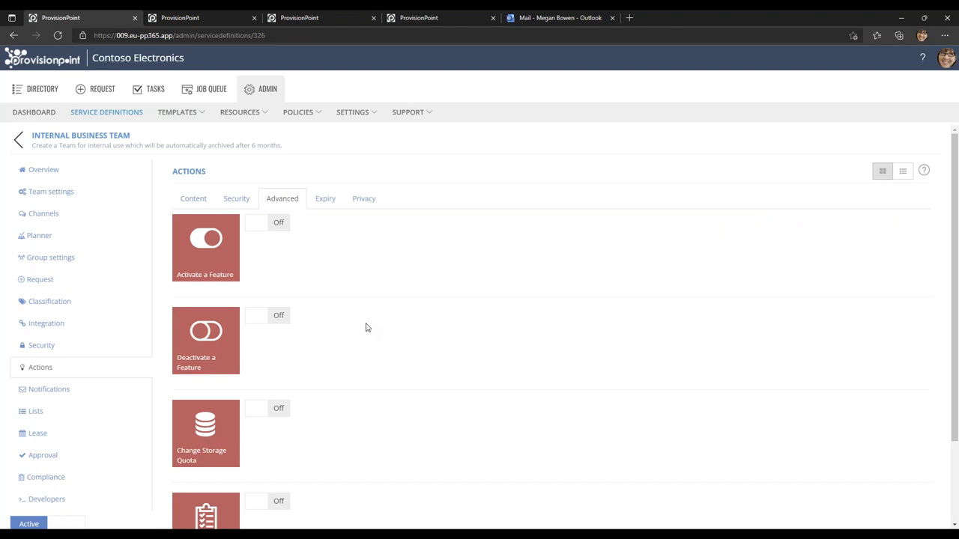
scroll(314, 367, down, 2)
click(261, 403)
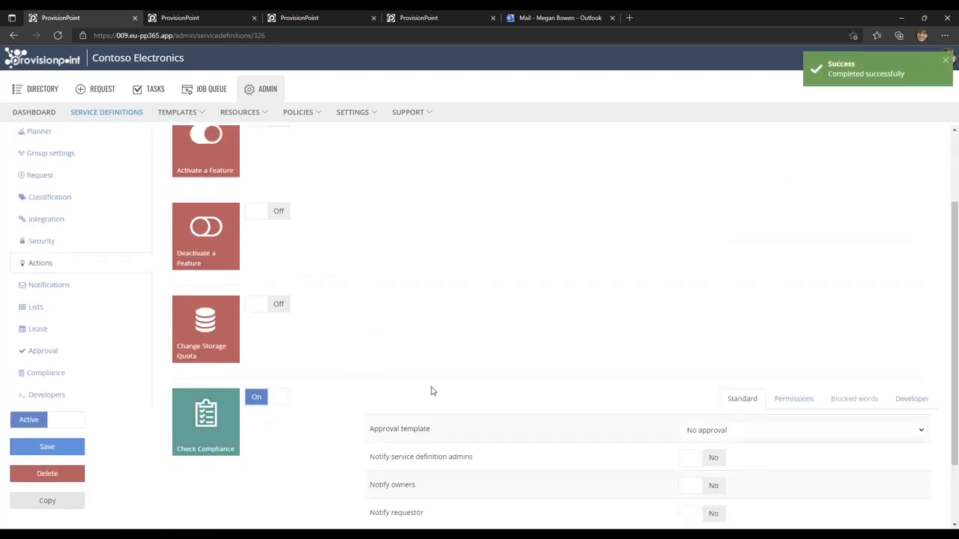
Disable the Check Compliance action for owners, grant it to the PP Admins group, and save its permissions.
scroll(430, 391, down, 2)
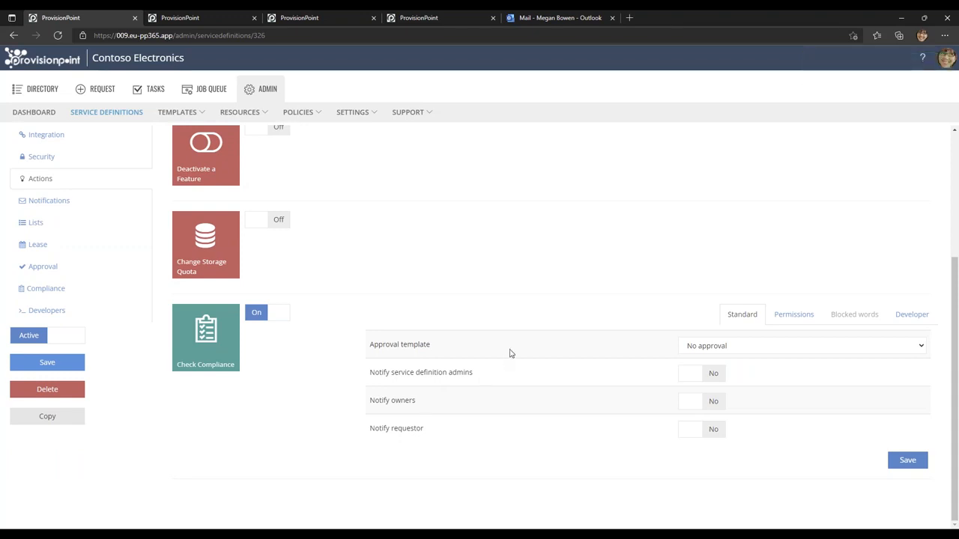
click(781, 329)
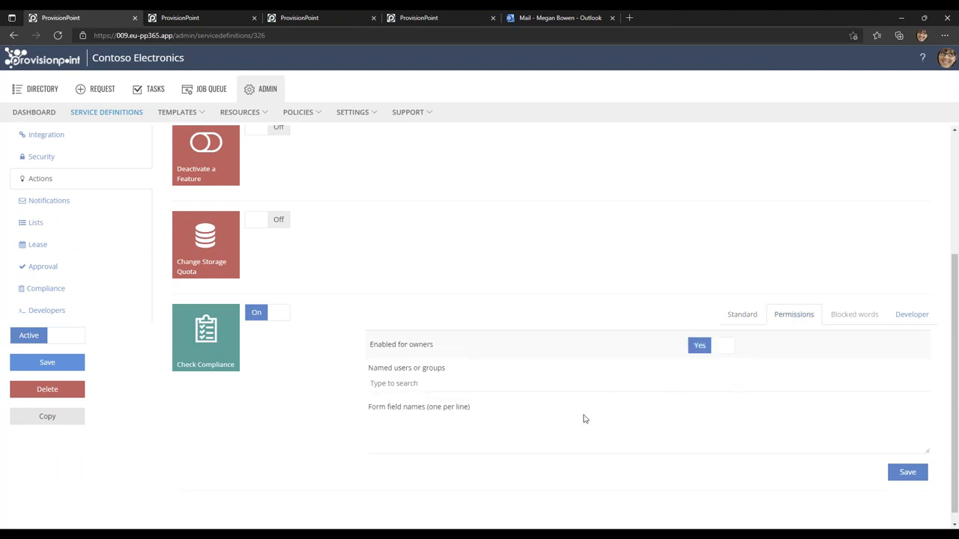
click(702, 348)
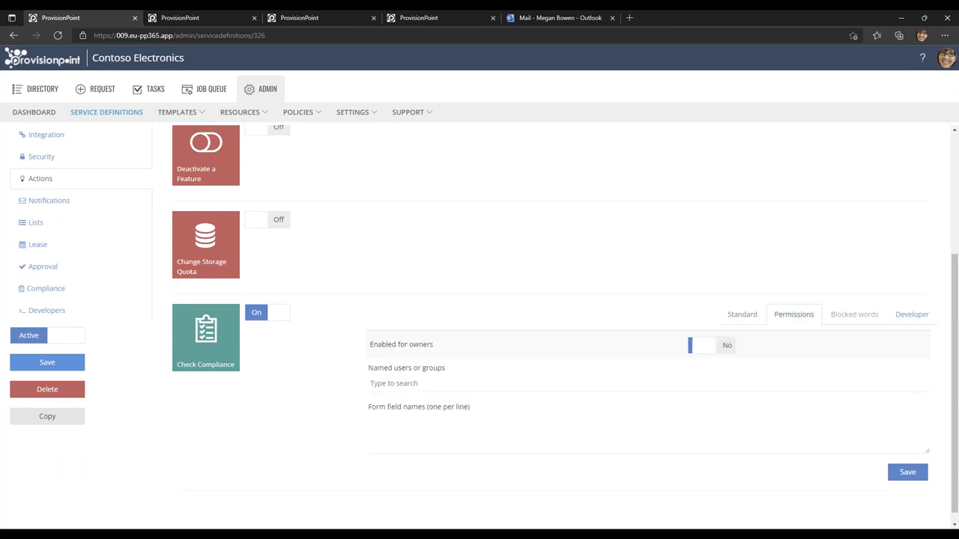
text(pp)
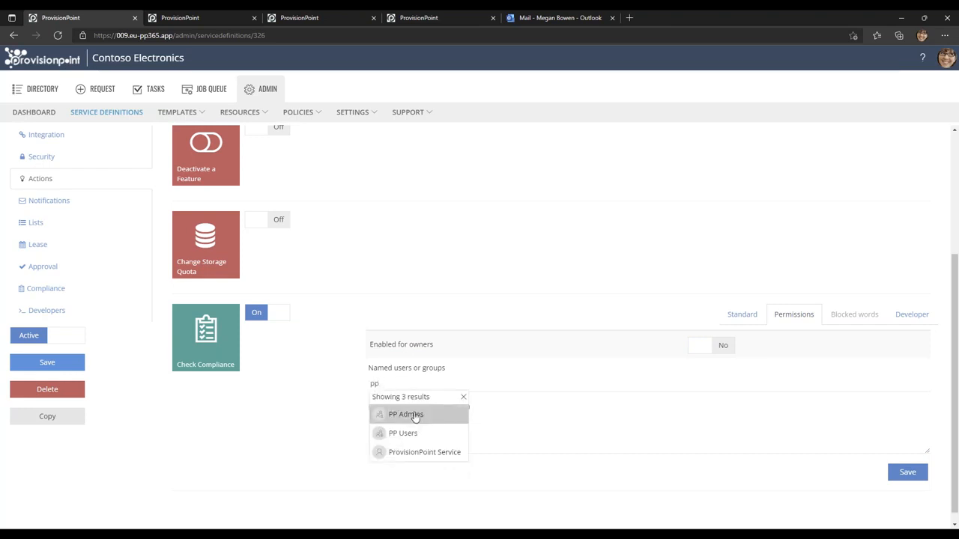
click(415, 416)
click(908, 472)
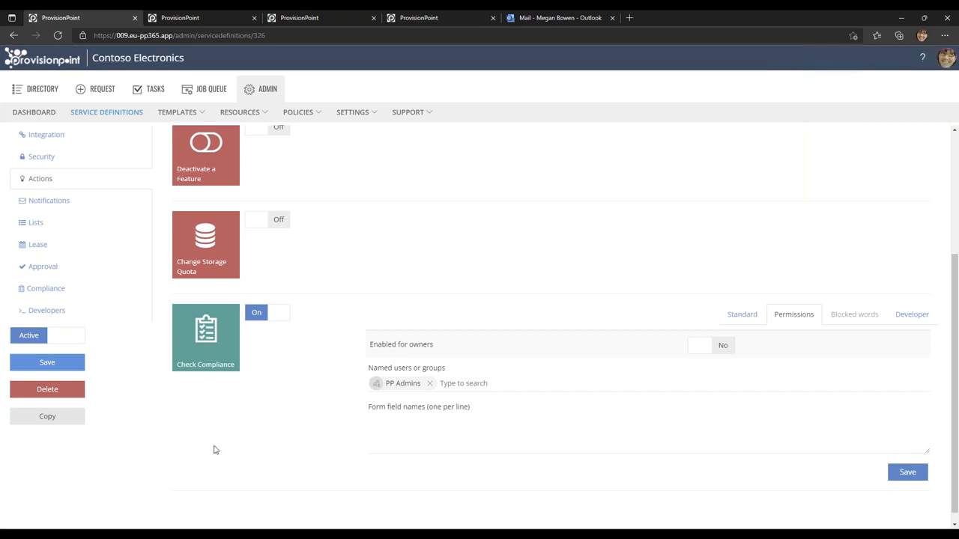
Open the info page of HR Hybrid Working from the directory and examine its external sharing setting.
scroll(213, 449, up, 3)
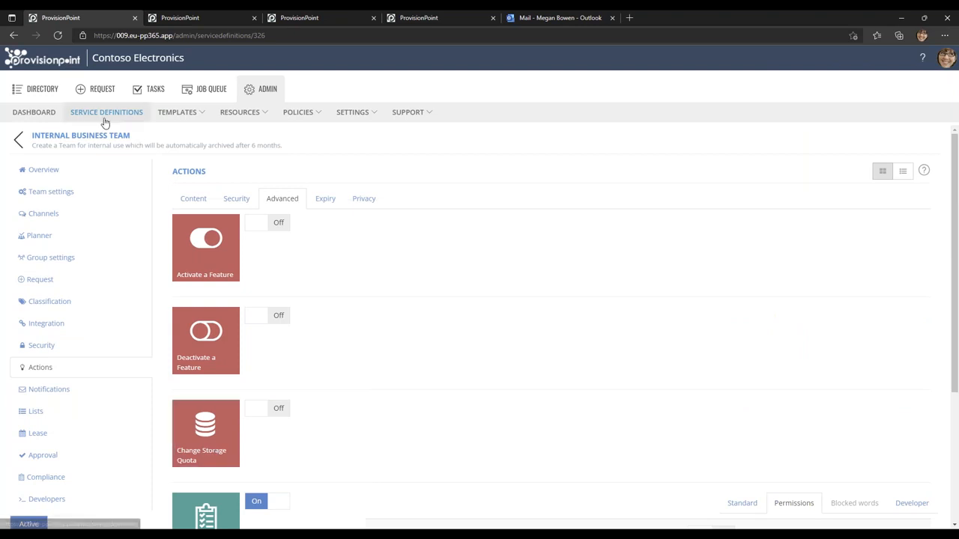
click(51, 137)
click(43, 89)
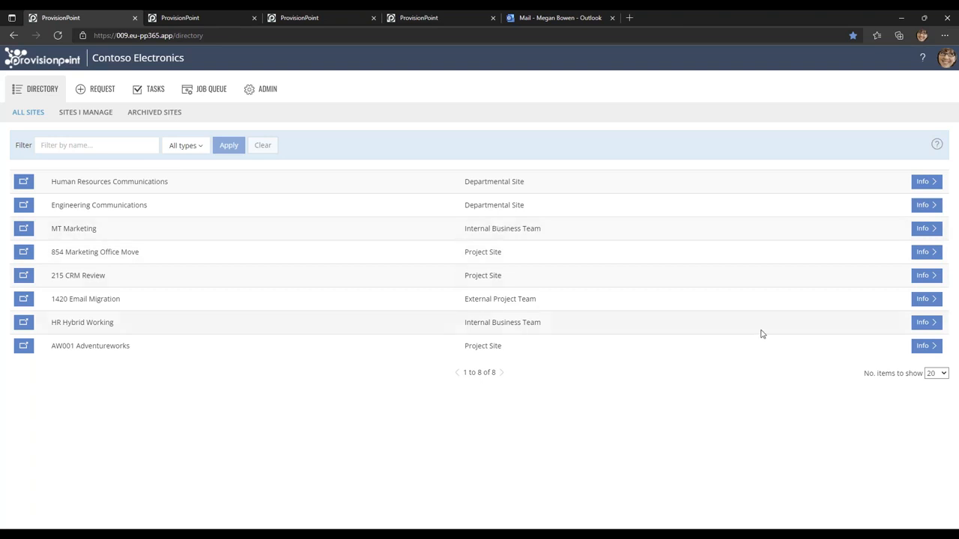
click(927, 322)
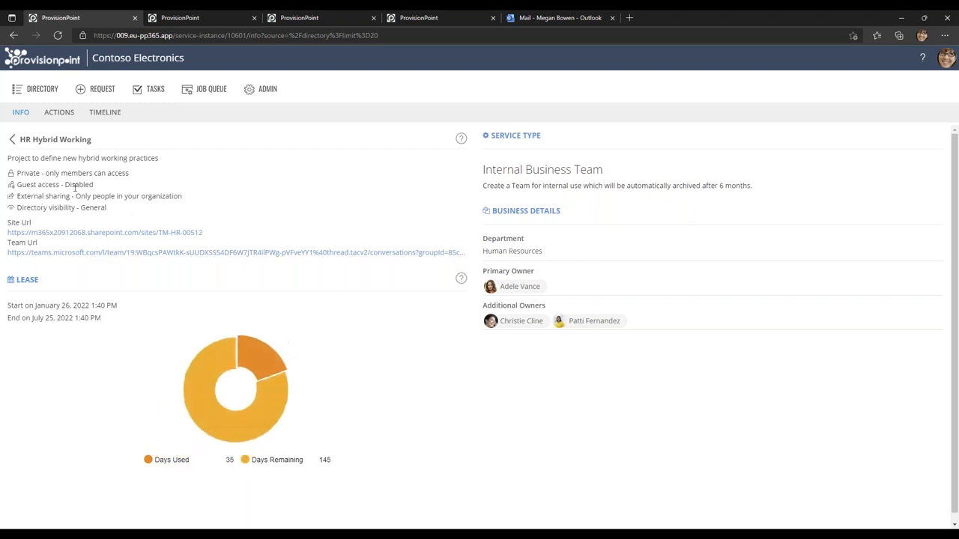
drag(16, 196, 182, 196)
mouse_move(212, 387)
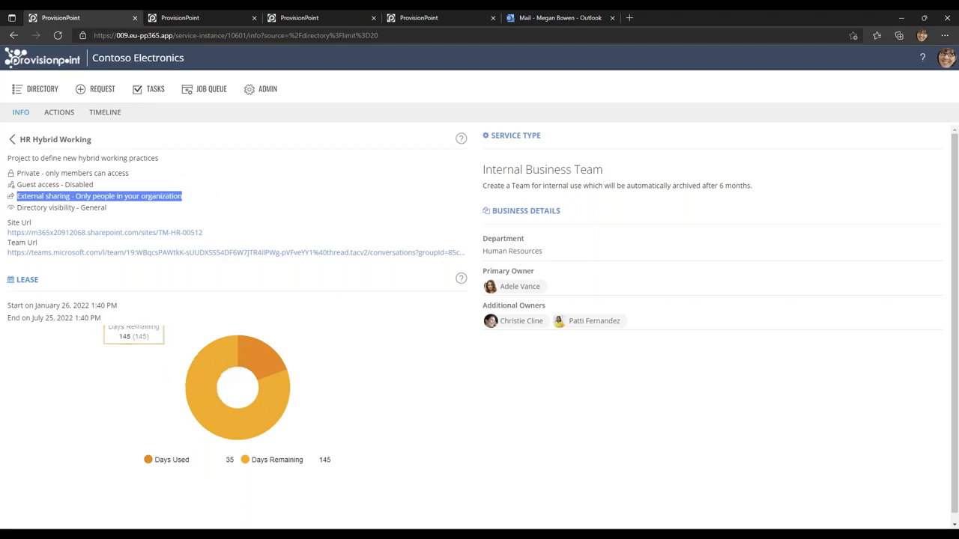
Submit the Check Compliance action for HR Hybrid Working.
click(59, 114)
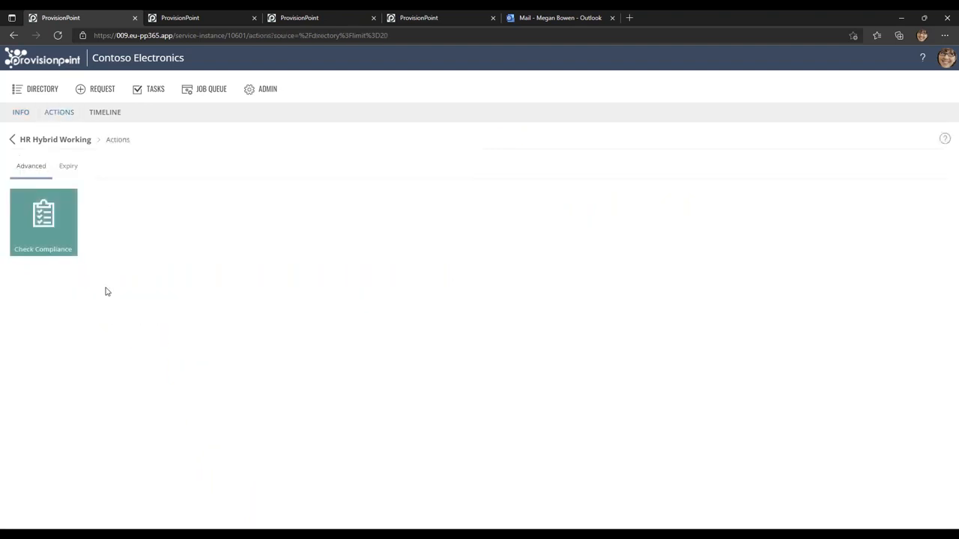
click(43, 244)
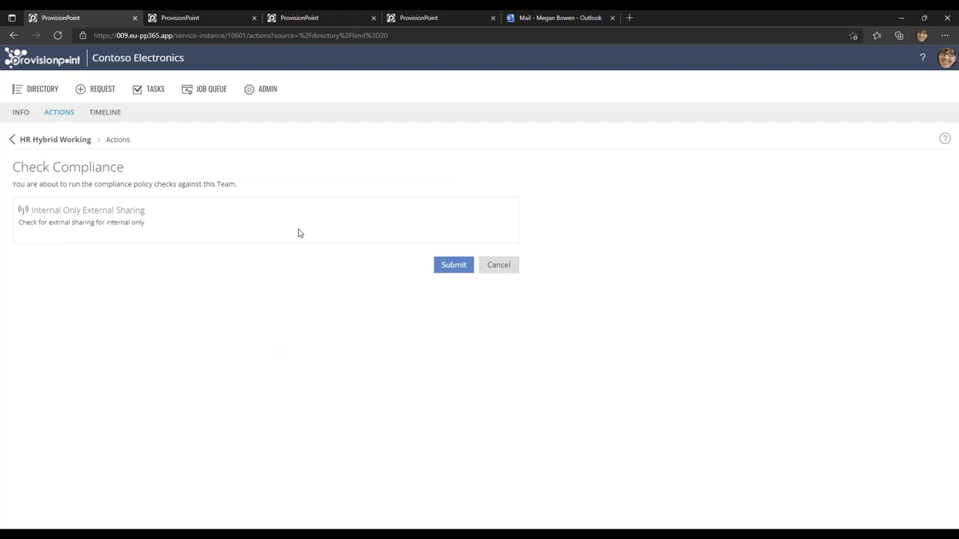
click(452, 269)
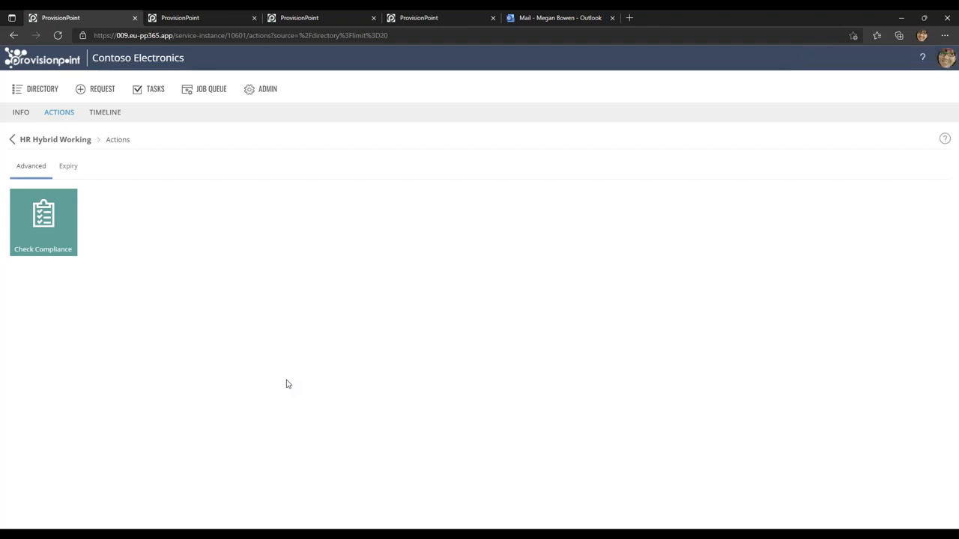
Review the HR Hybrid Working timeline and examine the statuses of the scheduled policy runs in the job queue.
click(102, 112)
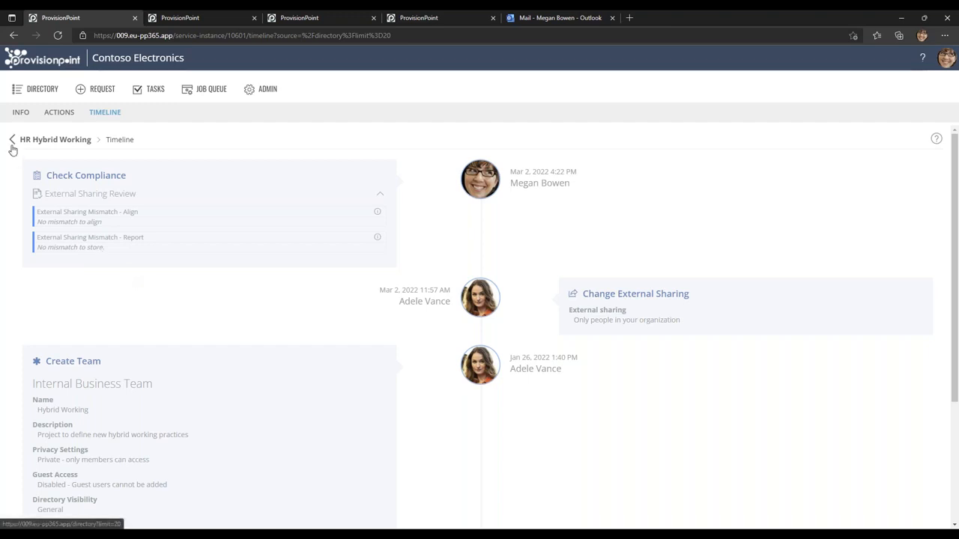
click(209, 89)
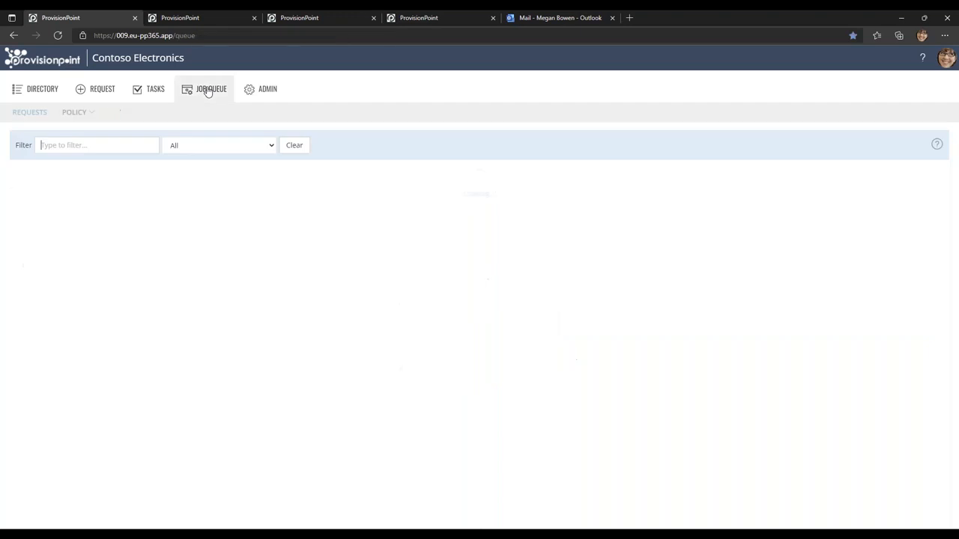
click(83, 113)
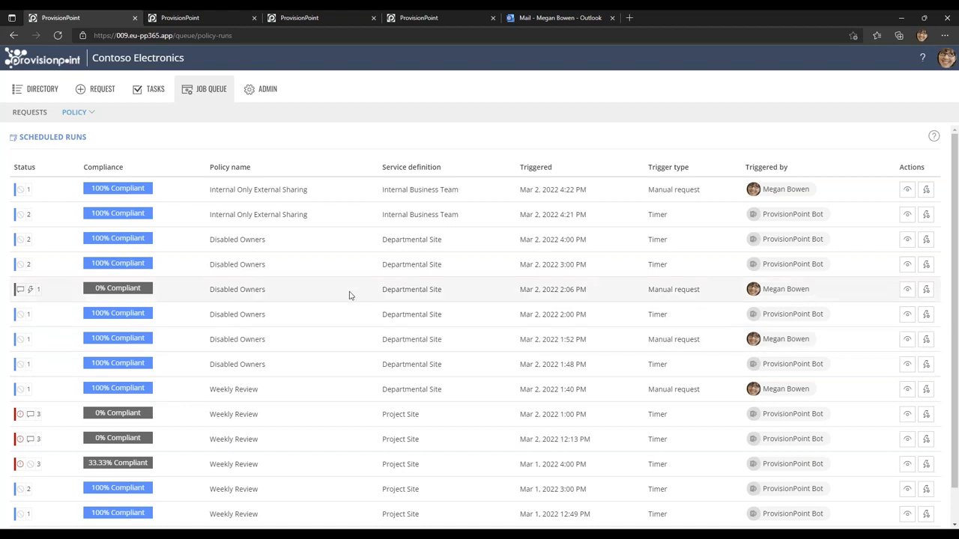
scroll(349, 294, down, 1)
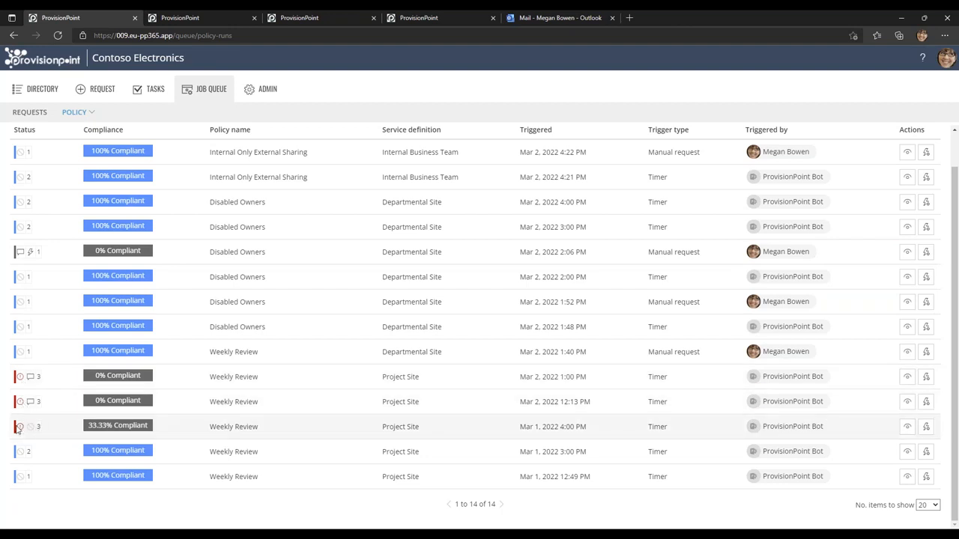
mouse_move(19, 429)
mouse_move(32, 404)
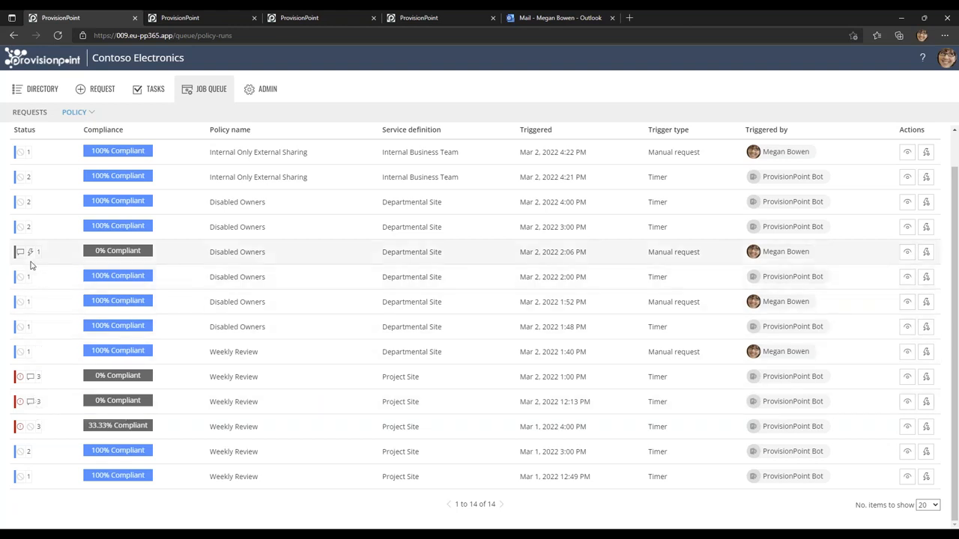
mouse_move(29, 256)
Open the Mar 2, 2022 2:06 PM Disabled Owners run and view its policy check for Engineering Communications.
click(907, 253)
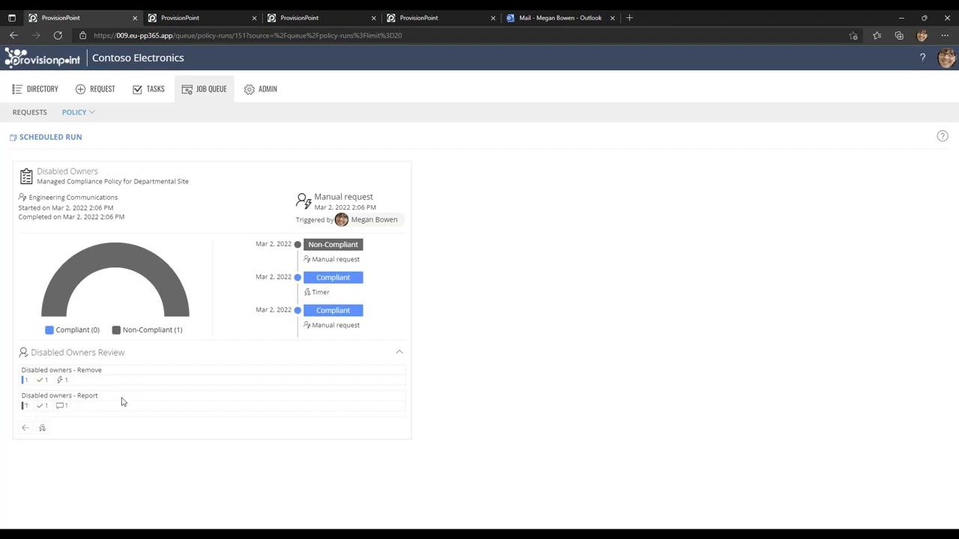
click(43, 430)
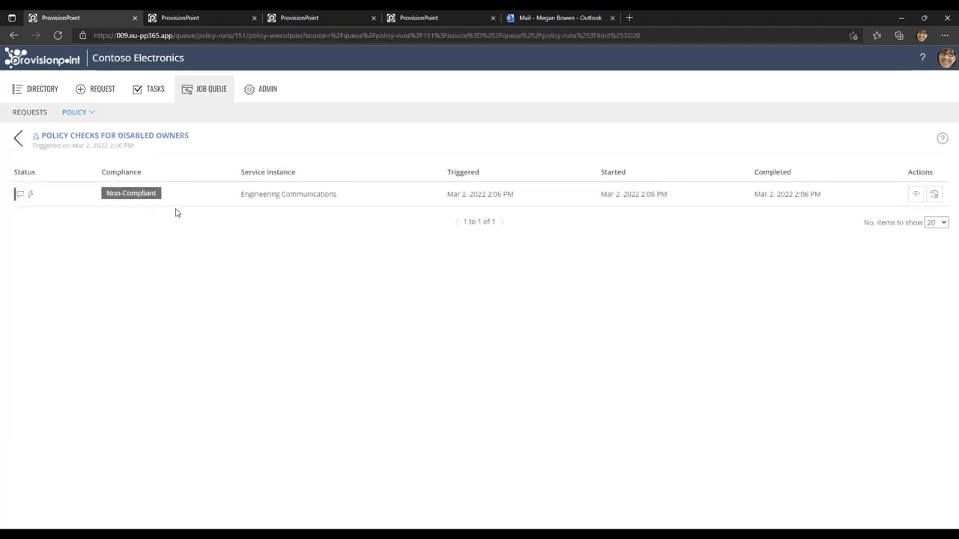
click(916, 195)
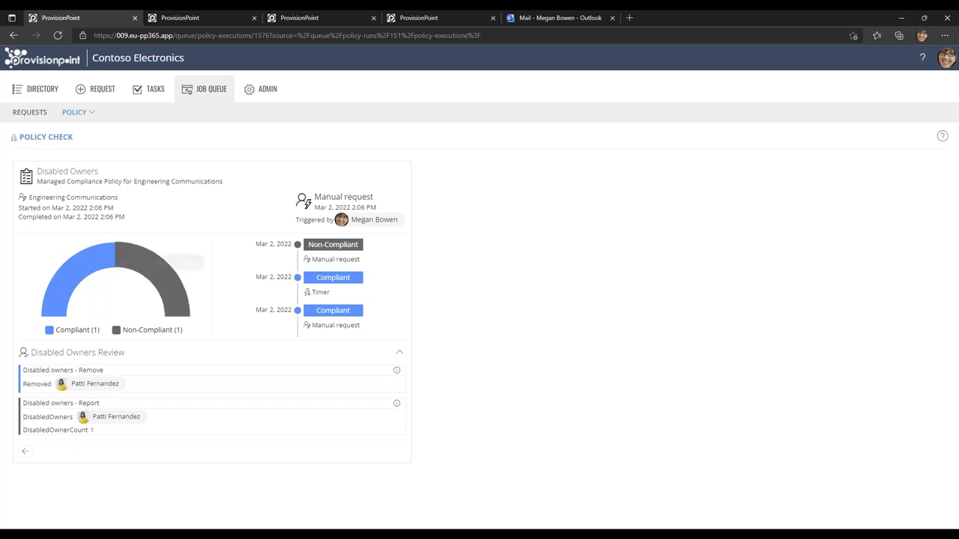
Open the checks of the Mar 2, 2022 1:00 PM Weekly Review run and examine the trace information for 854 Marketing Office Move.
click(74, 112)
click(69, 129)
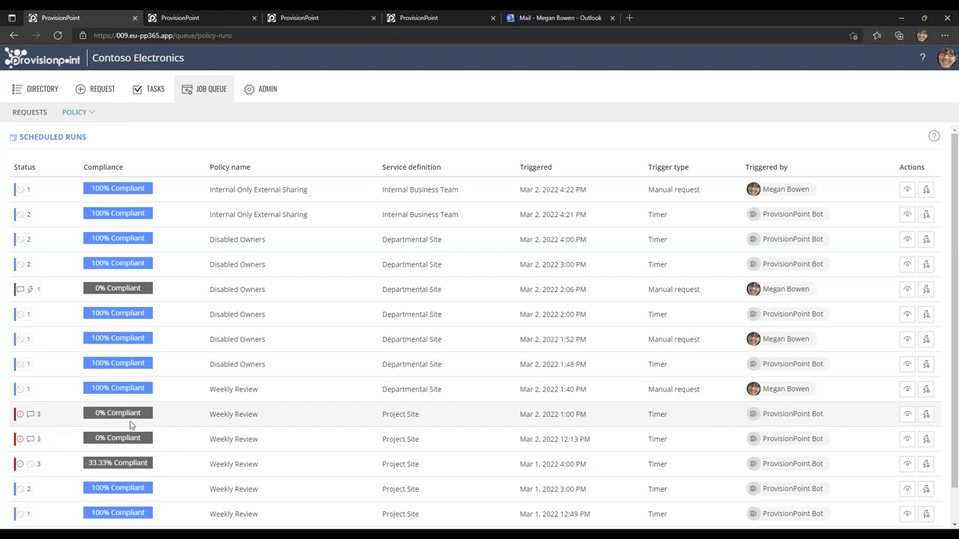
click(926, 417)
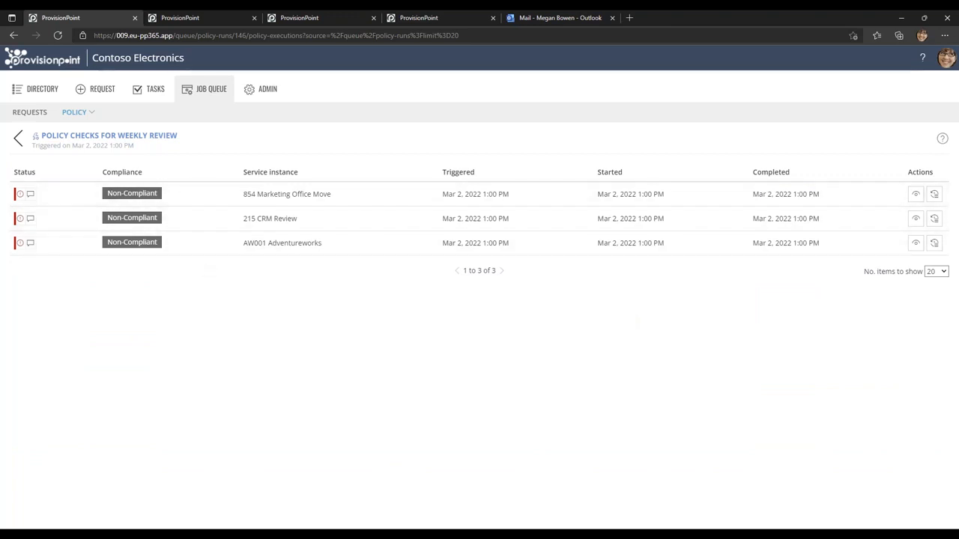
click(934, 195)
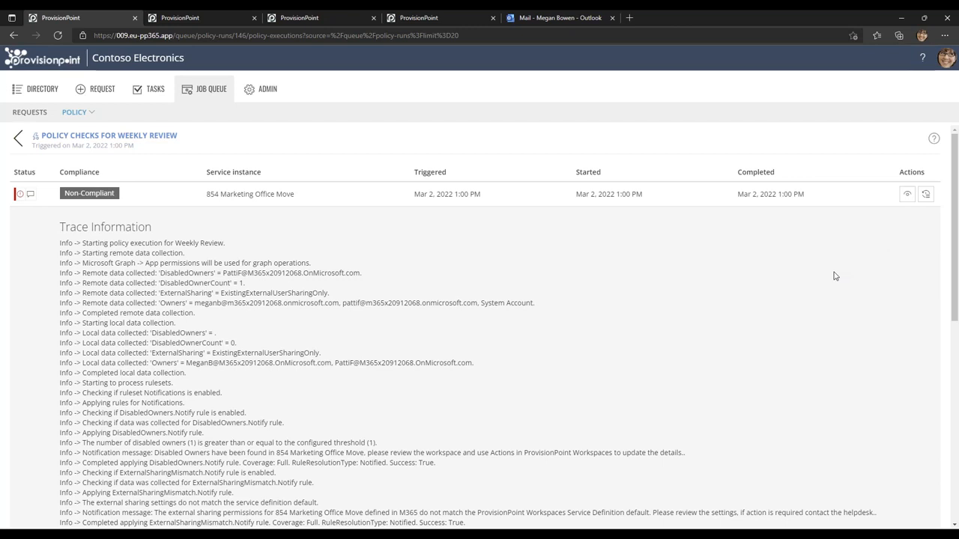
scroll(831, 276, down, 3)
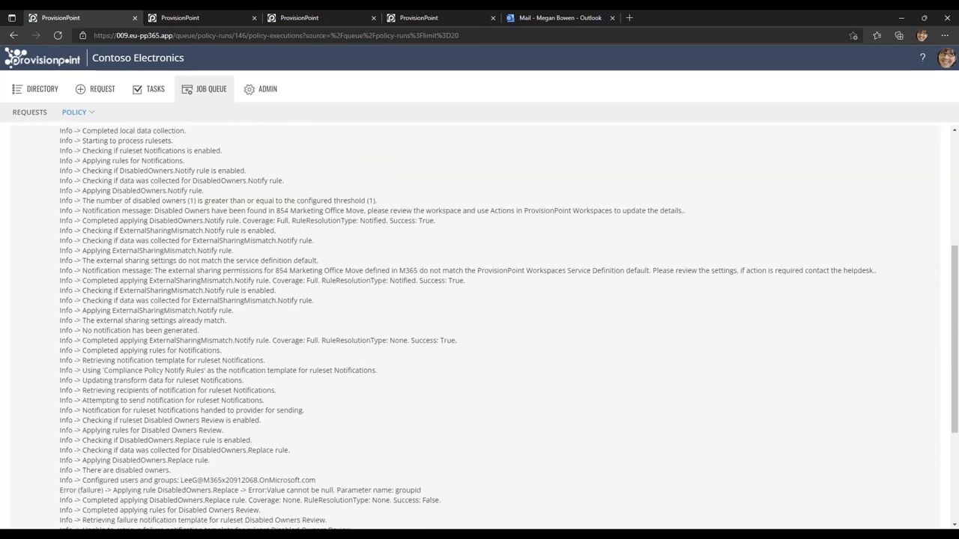
scroll(480, 322, down, 2)
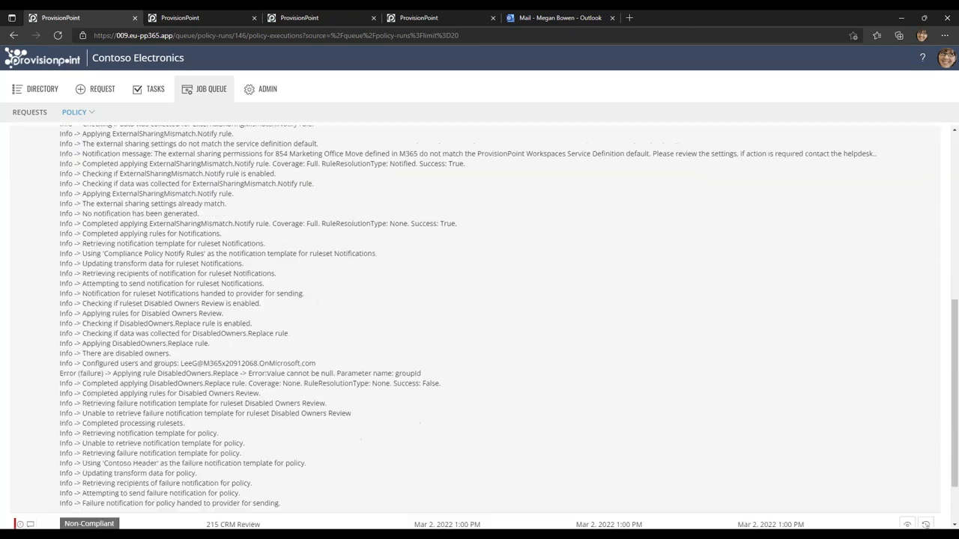
scroll(480, 327, up, 1)
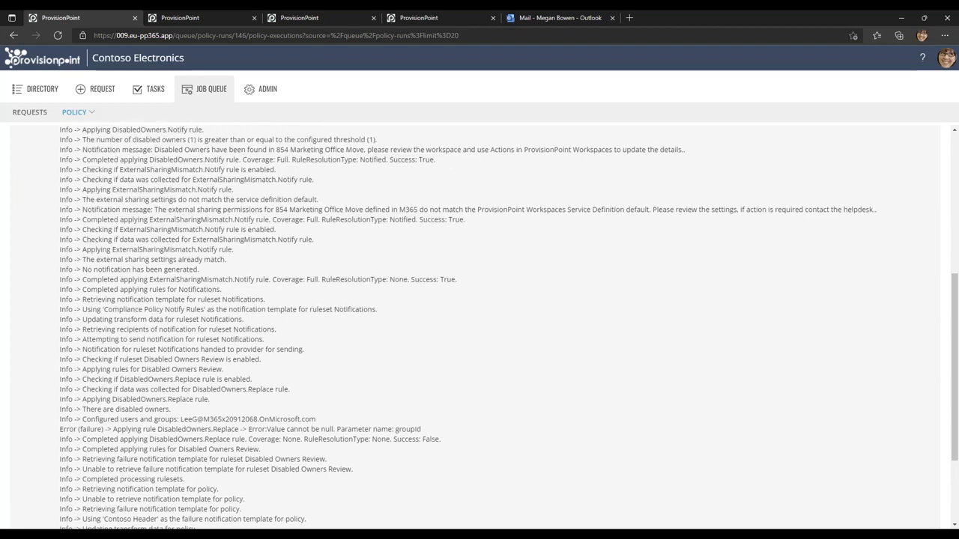
scroll(480, 322, down, 1)
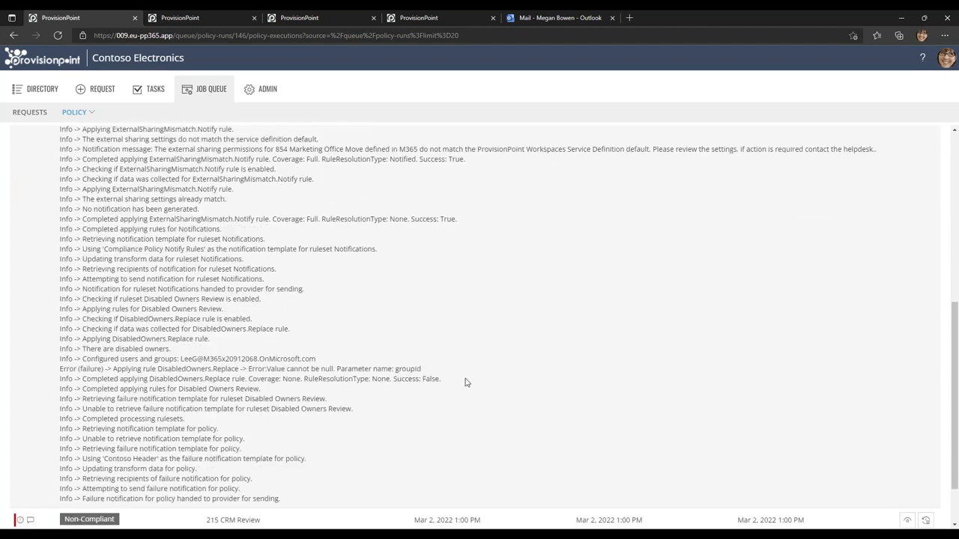
scroll(468, 378, down, 1)
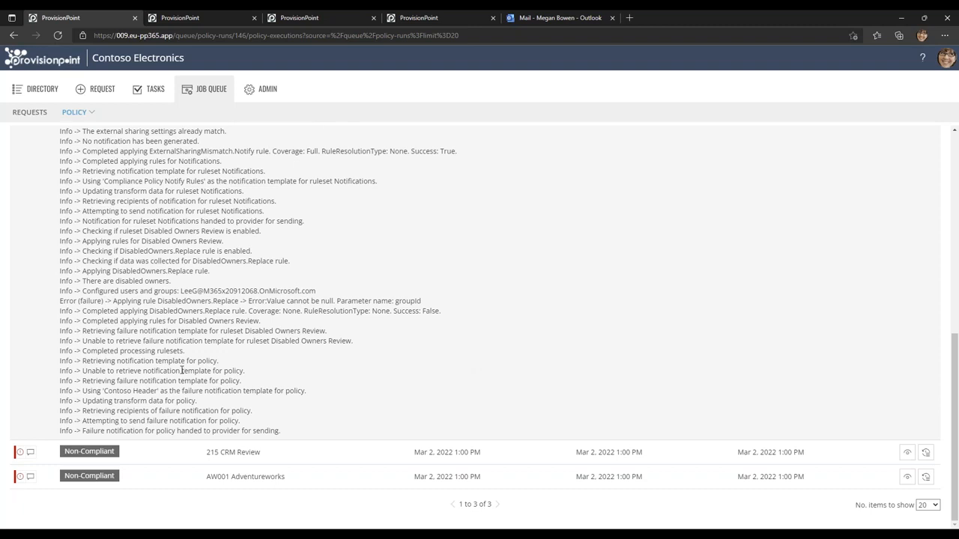
drag(82, 333, 333, 338)
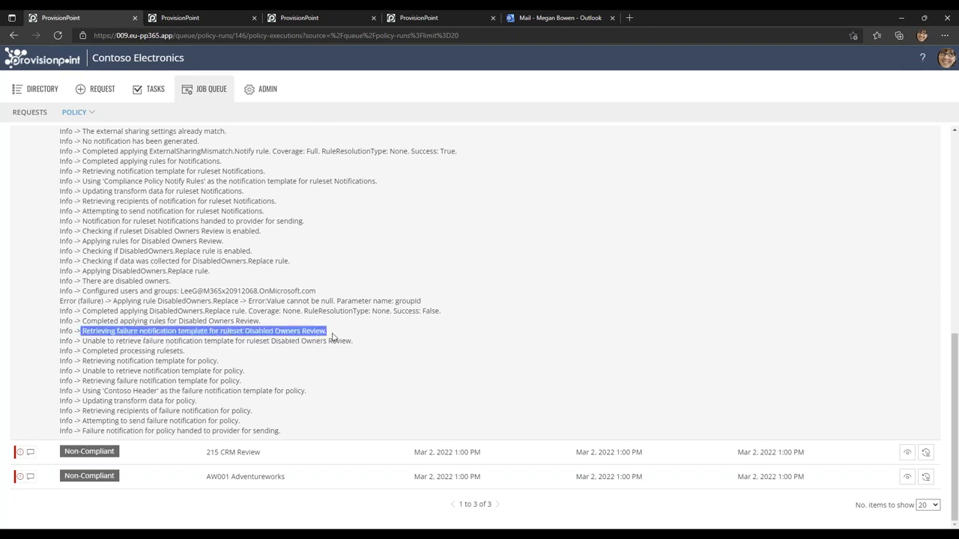
scroll(255, 404, up, 3)
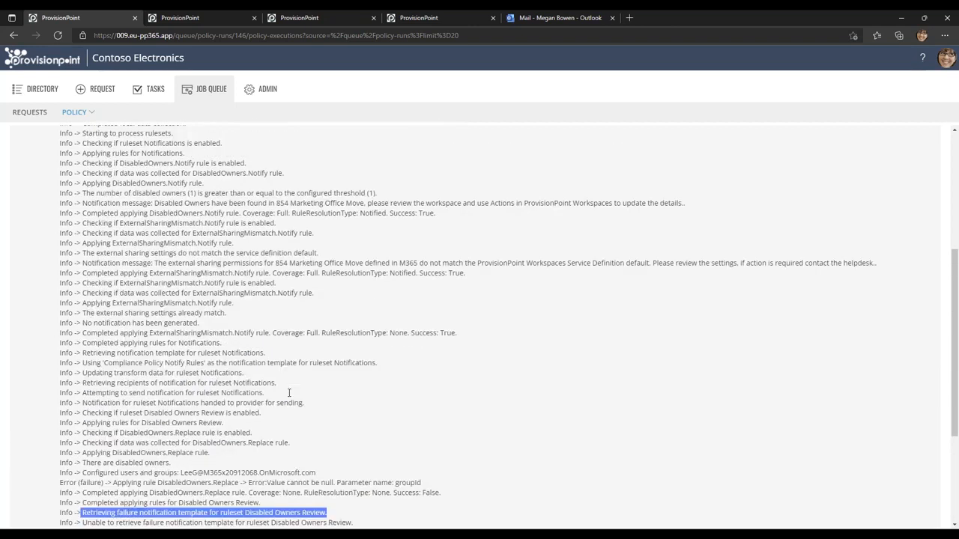
scroll(288, 393, up, 1)
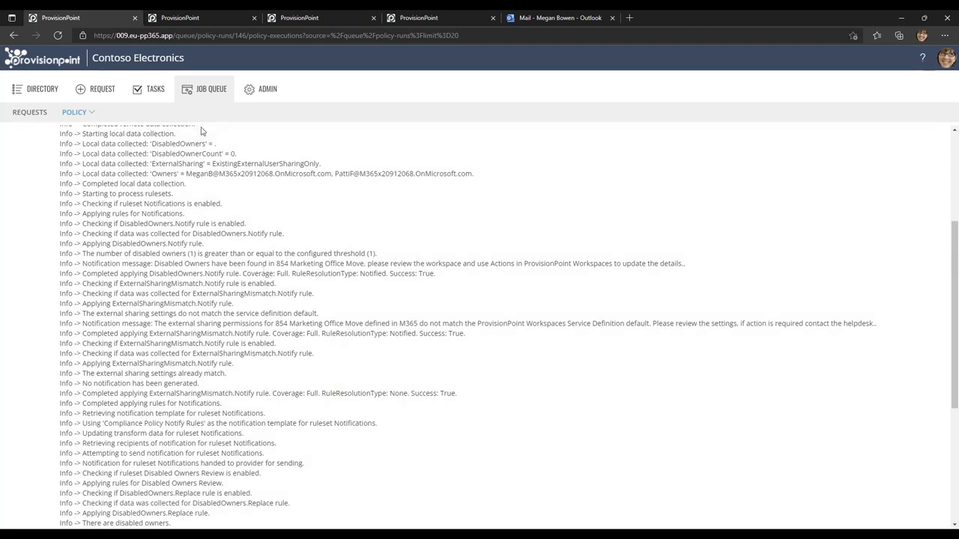
Look through the list of all policy checks and view the details of the 2:06 PM Disabled Owners check for Engineering Communications.
click(27, 114)
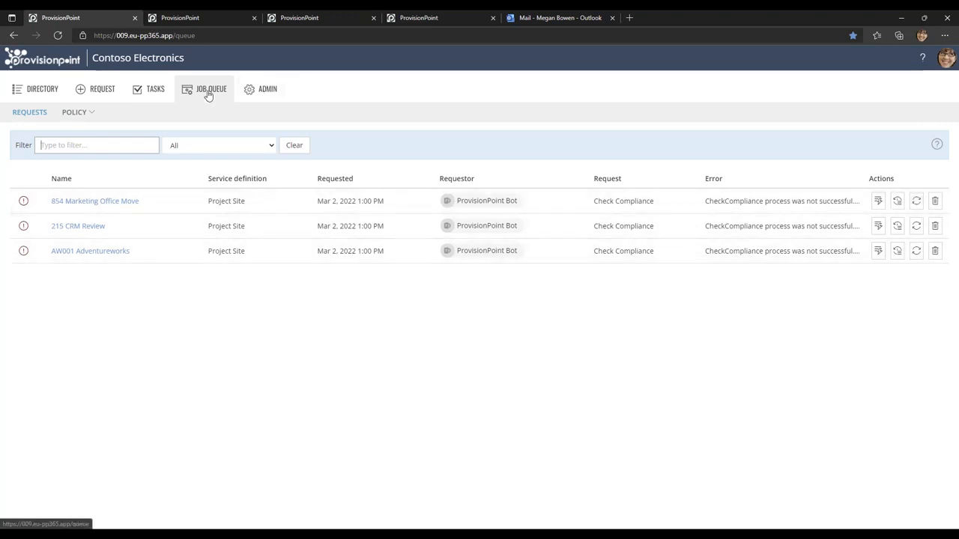
click(75, 134)
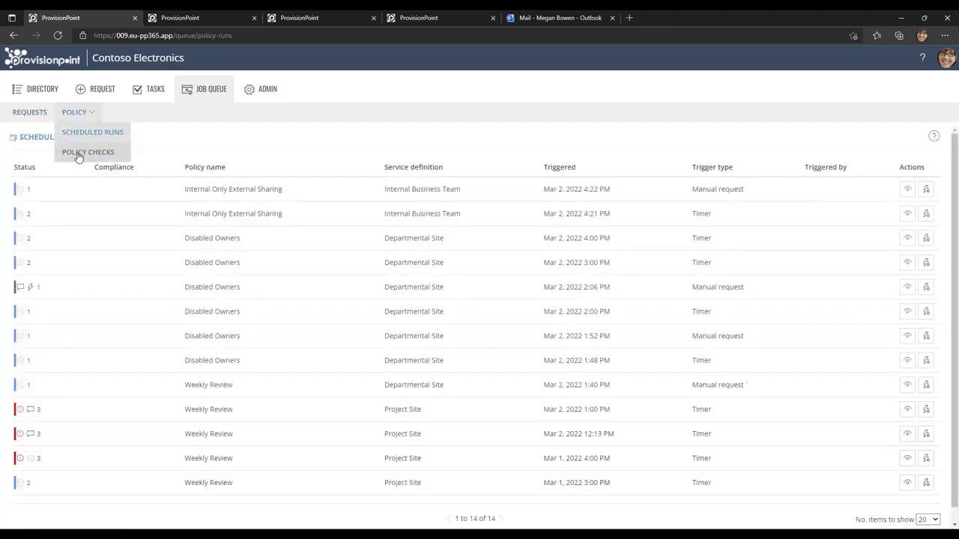
click(79, 154)
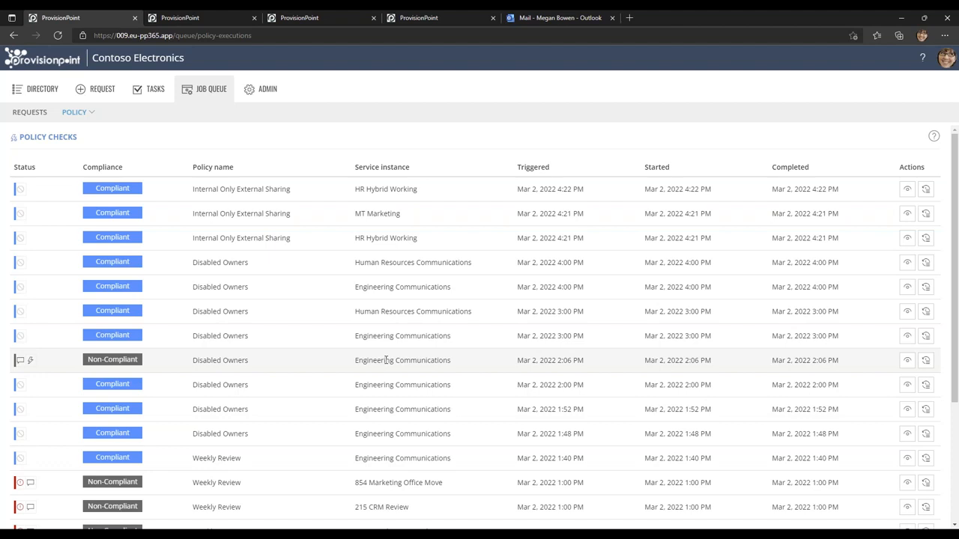
scroll(385, 360, down, 3)
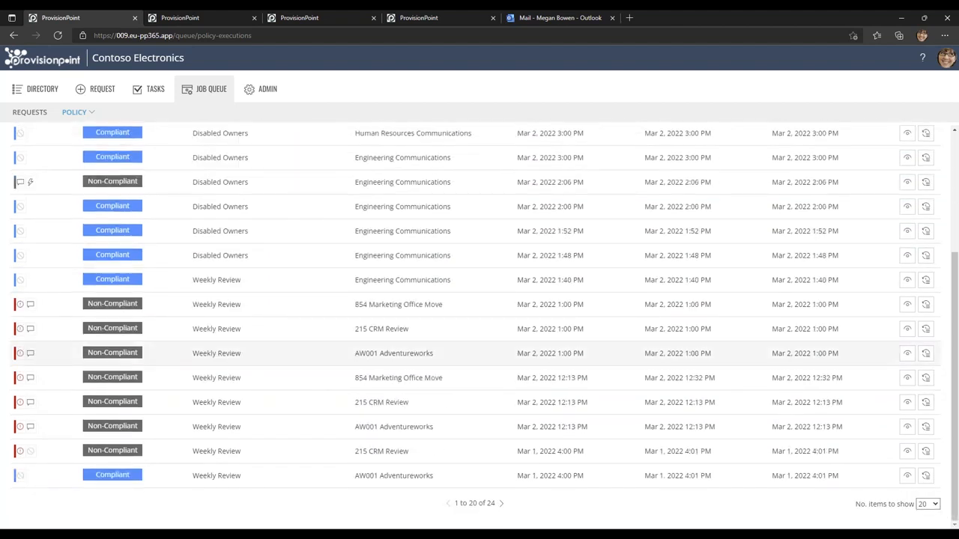
scroll(246, 360, up, 3)
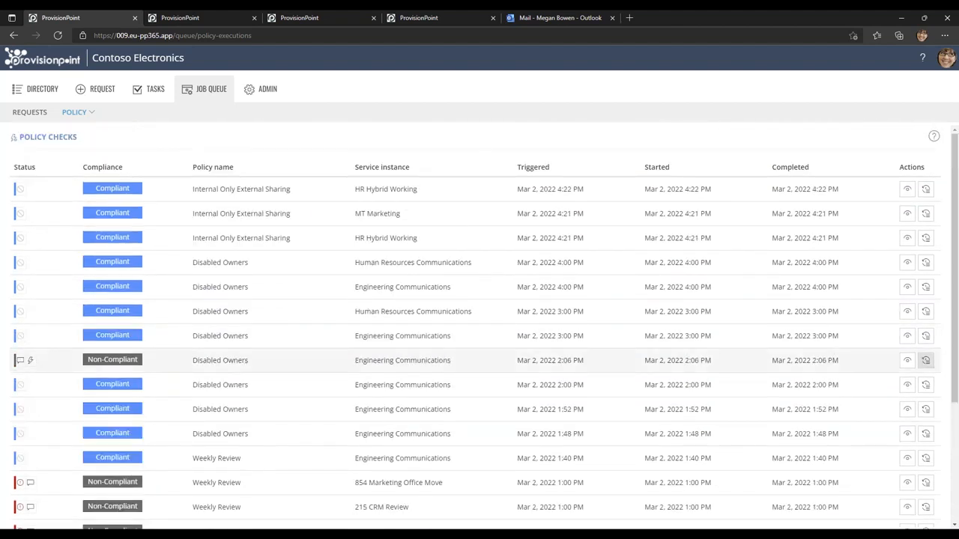
click(906, 361)
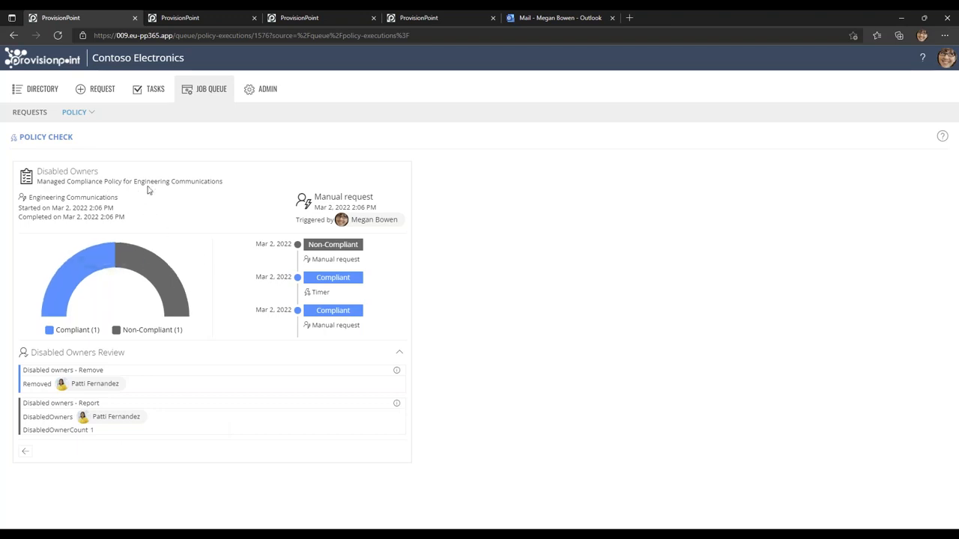
Open Engineering Communications from the directory and examine the Check Compliance entries in its timeline.
click(43, 90)
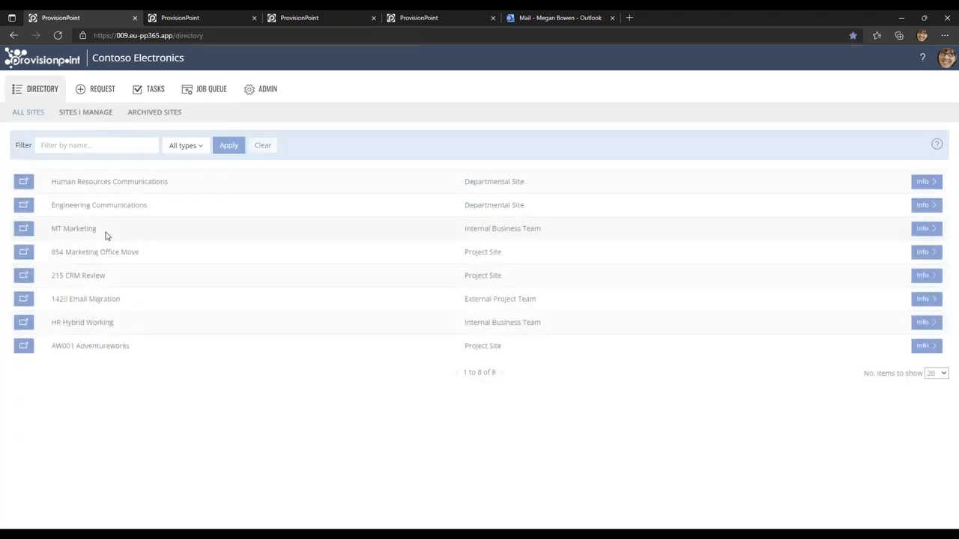
click(924, 205)
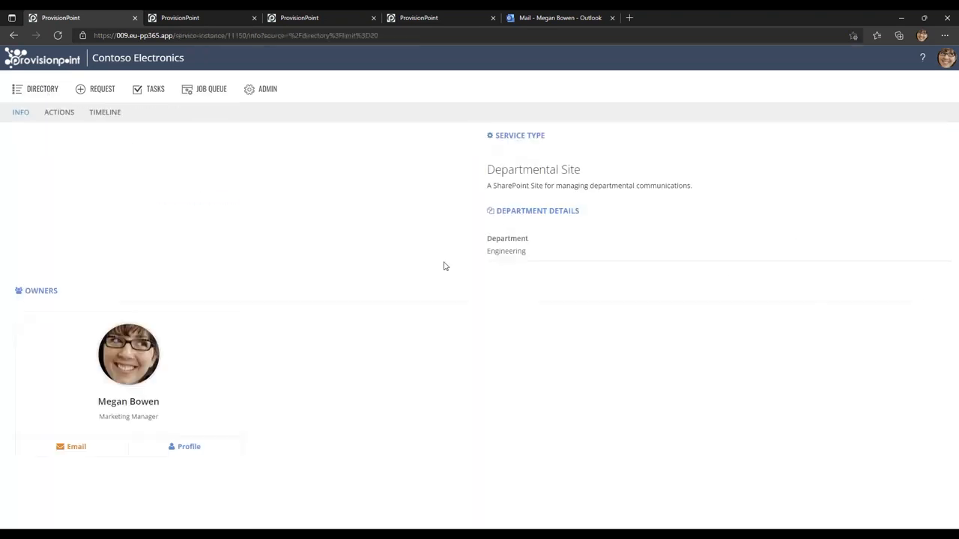
click(105, 114)
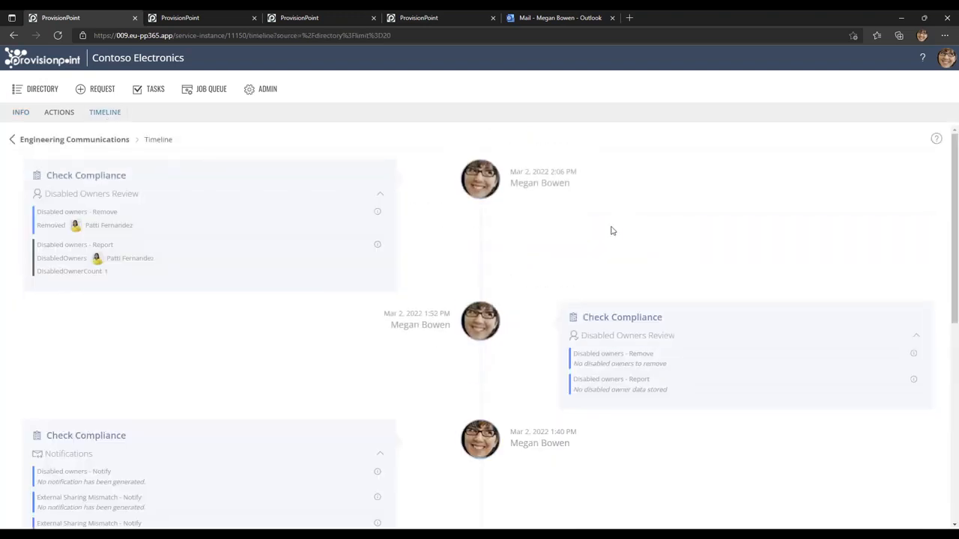
scroll(611, 231, down, 1)
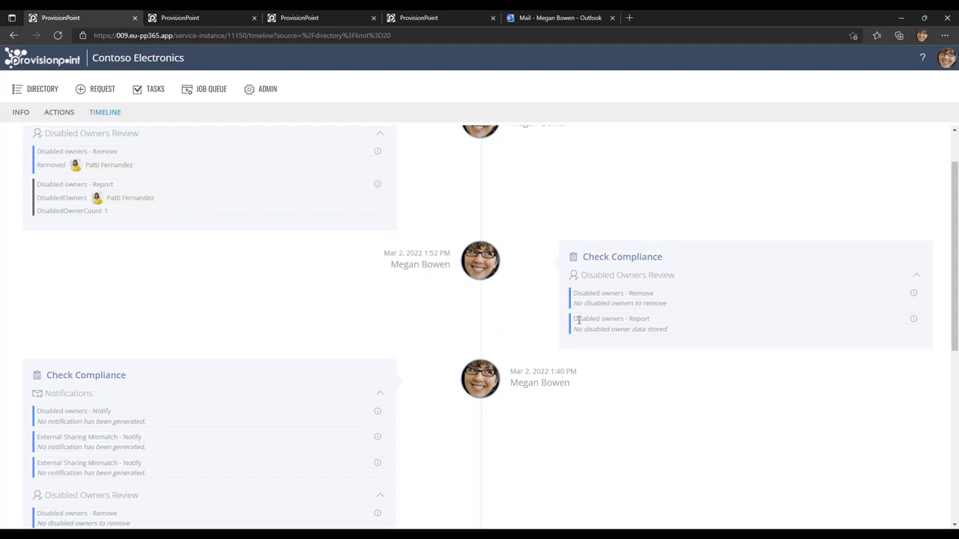
scroll(469, 335, up, 2)
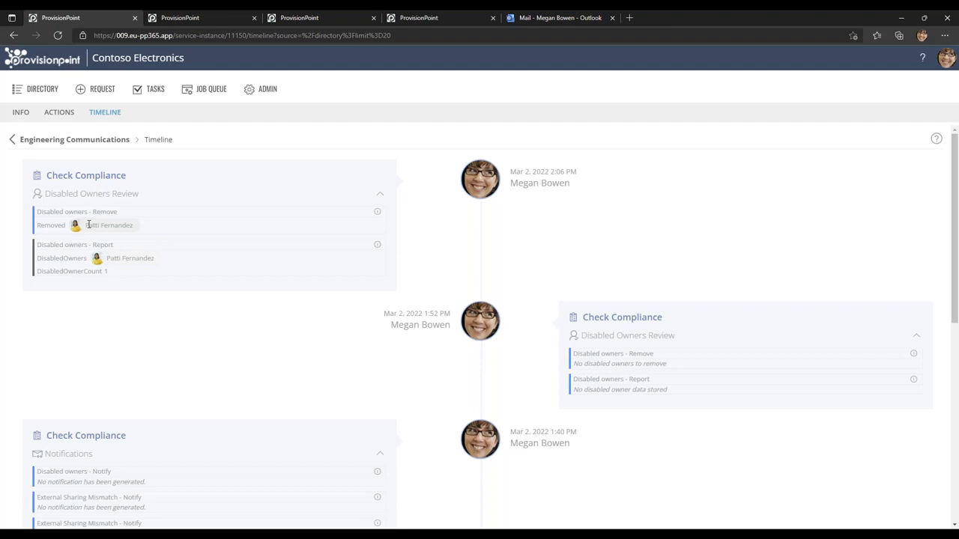
Switch to Outlook and read the non-compliant and failed policy check emails for 854 Marketing Office Move.
click(547, 18)
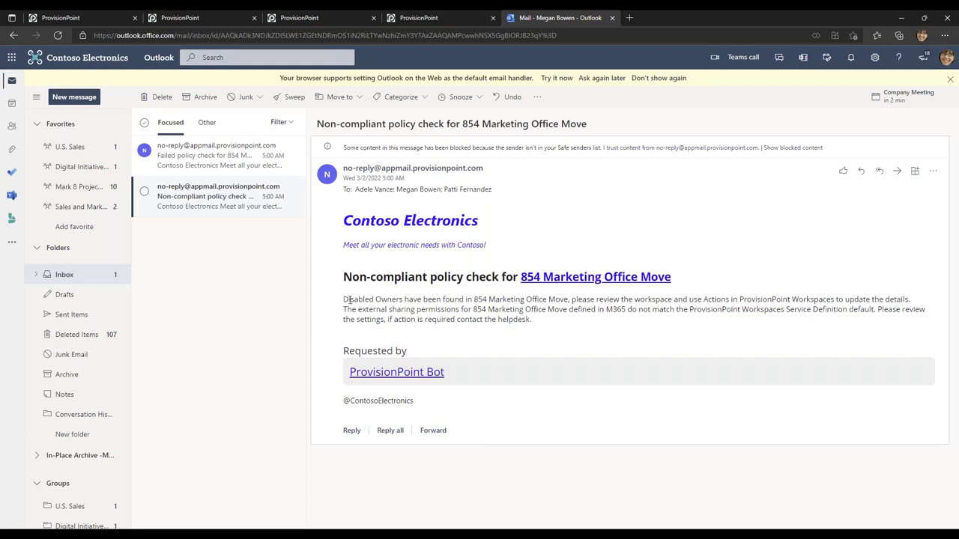
drag(344, 300, 915, 300)
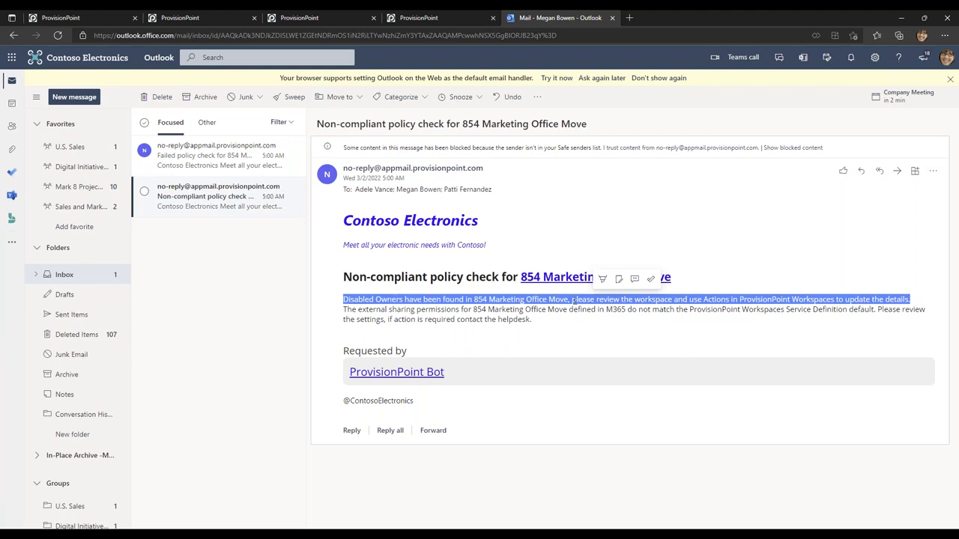
click(616, 334)
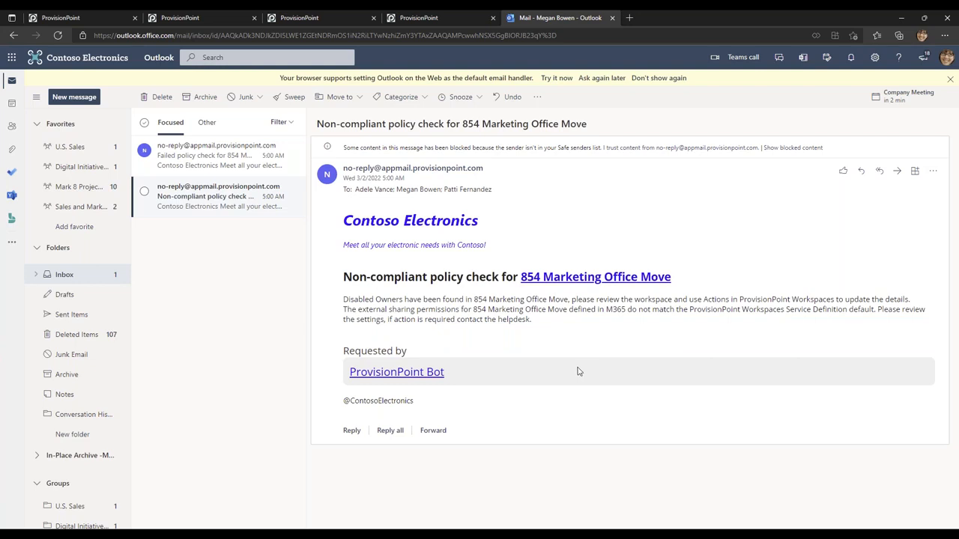
click(203, 164)
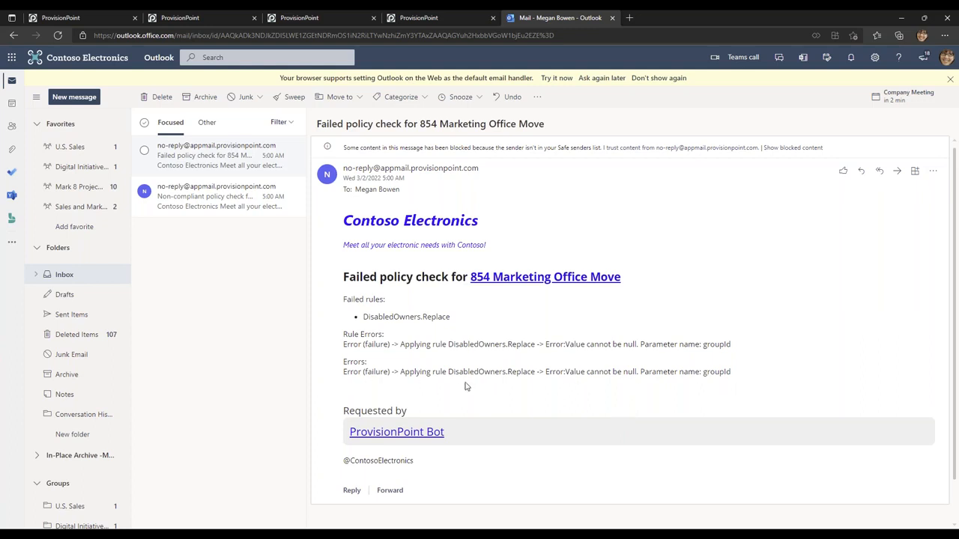
click(242, 210)
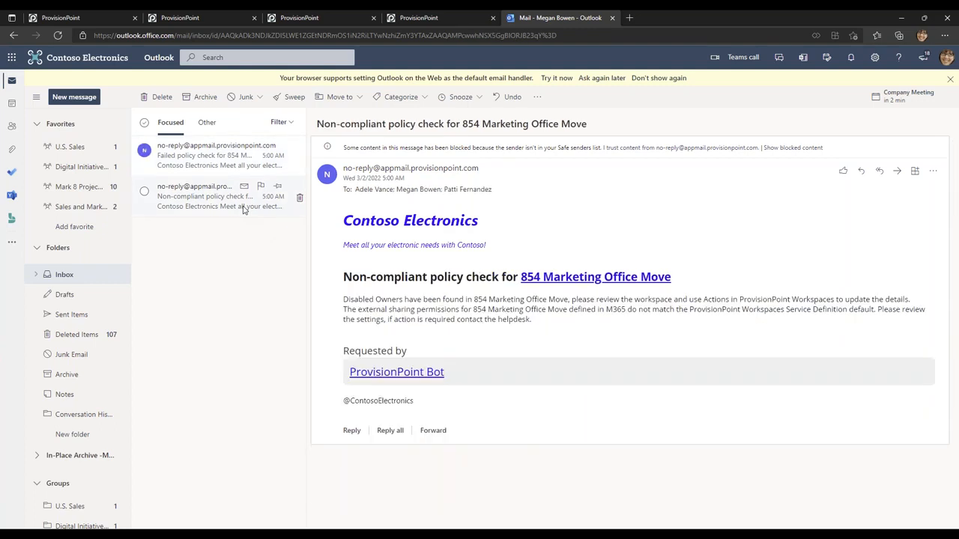
Switch back to ProvisionPoint to view the compliance policy of the Departmental Site service definition.
click(199, 18)
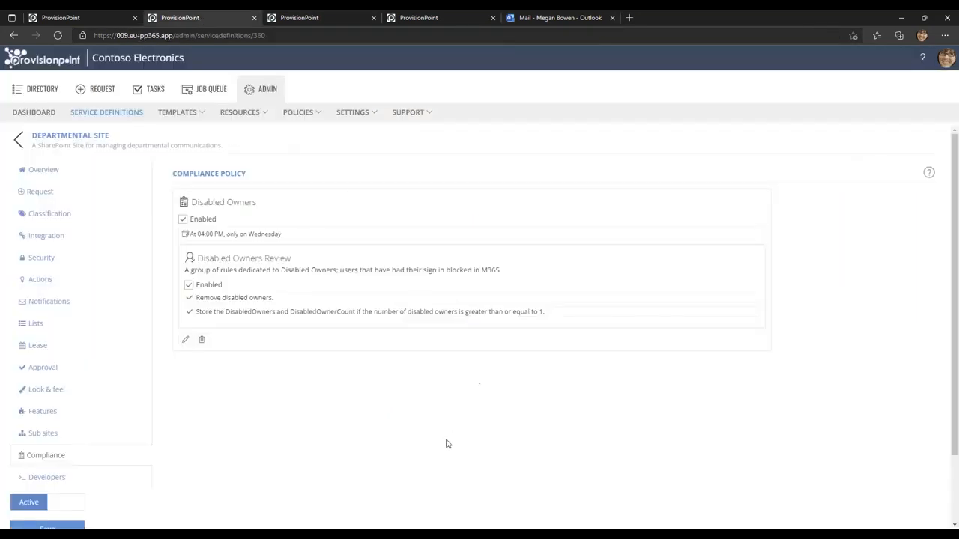